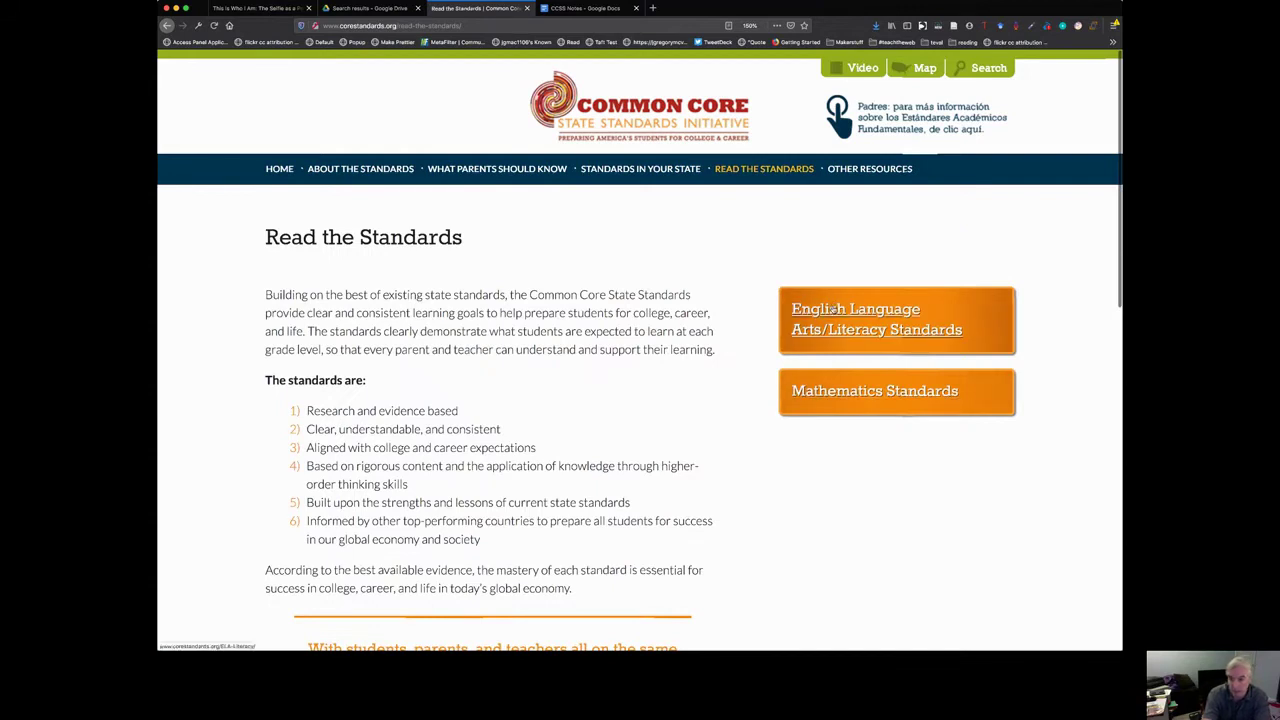
# Step: Open the College and Career Readiness Anchor Standards for Reading from the English Language Arts/Literacy Standards
pyautogui.click(833, 310)
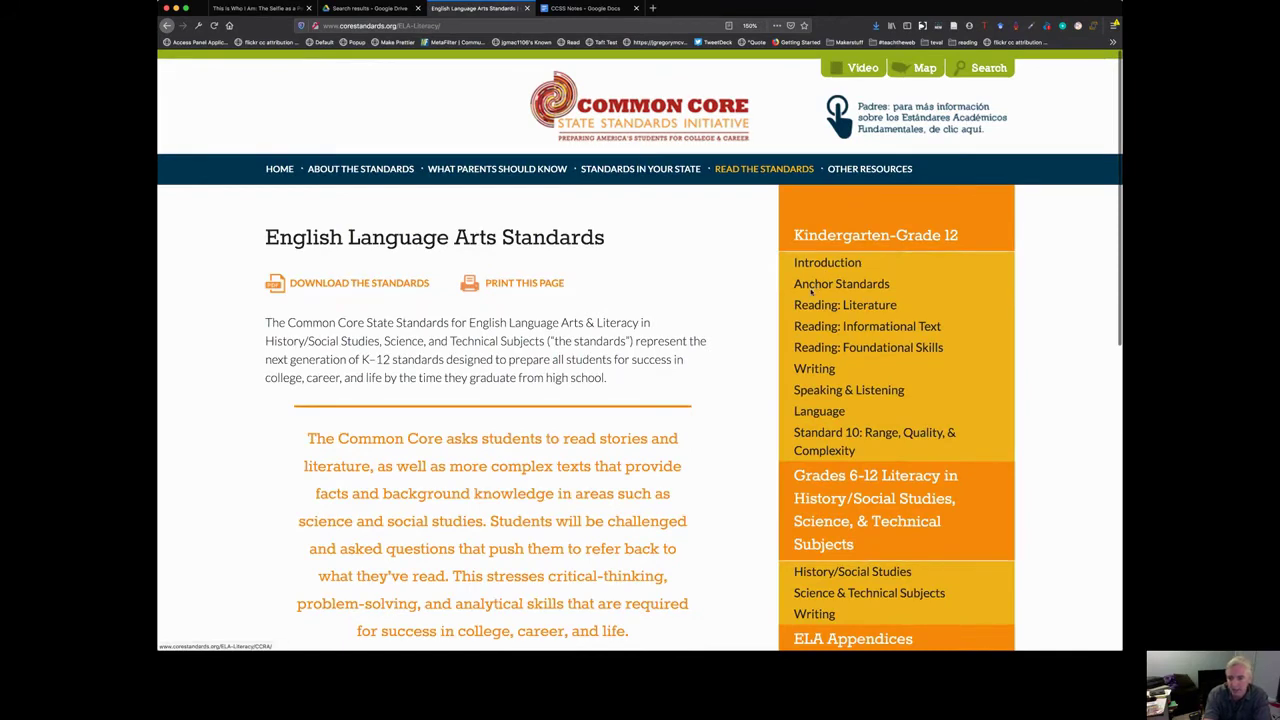
pyautogui.moveTo(817, 286)
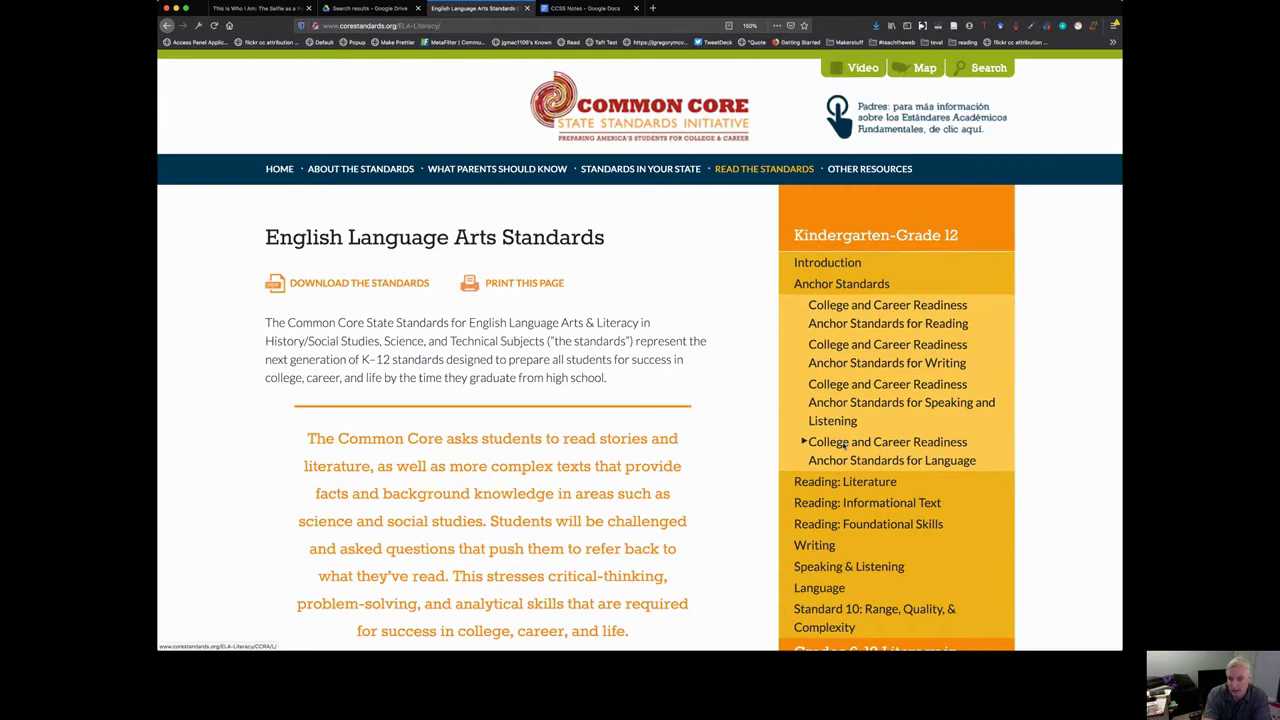
pyautogui.scroll(-1, 843, 440)
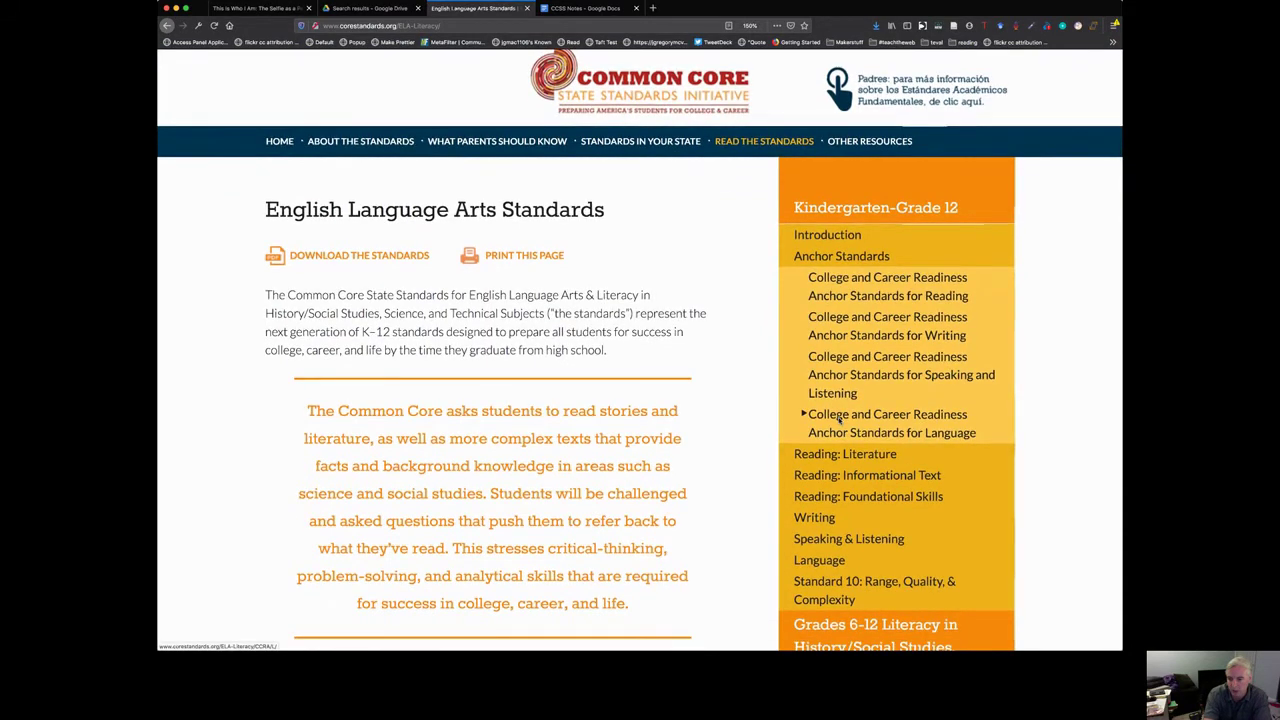
pyautogui.scroll(-1, 839, 425)
pyautogui.moveTo(839, 433)
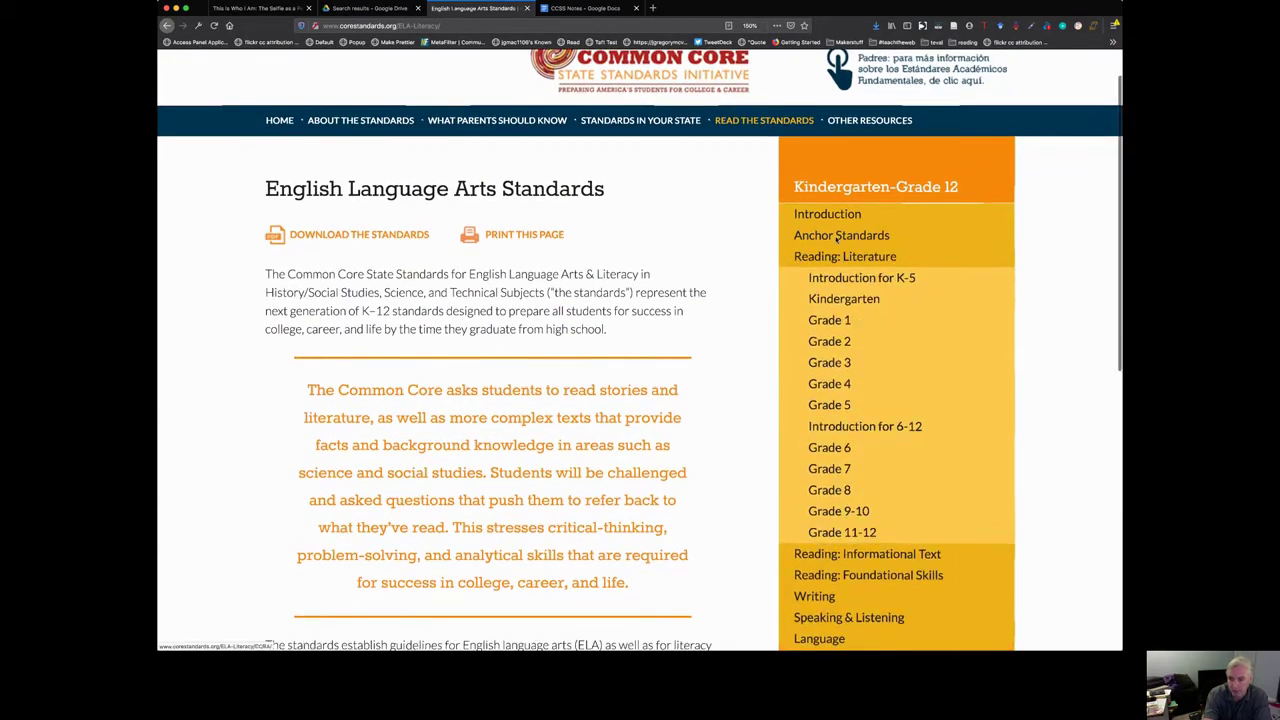
pyautogui.moveTo(837, 237)
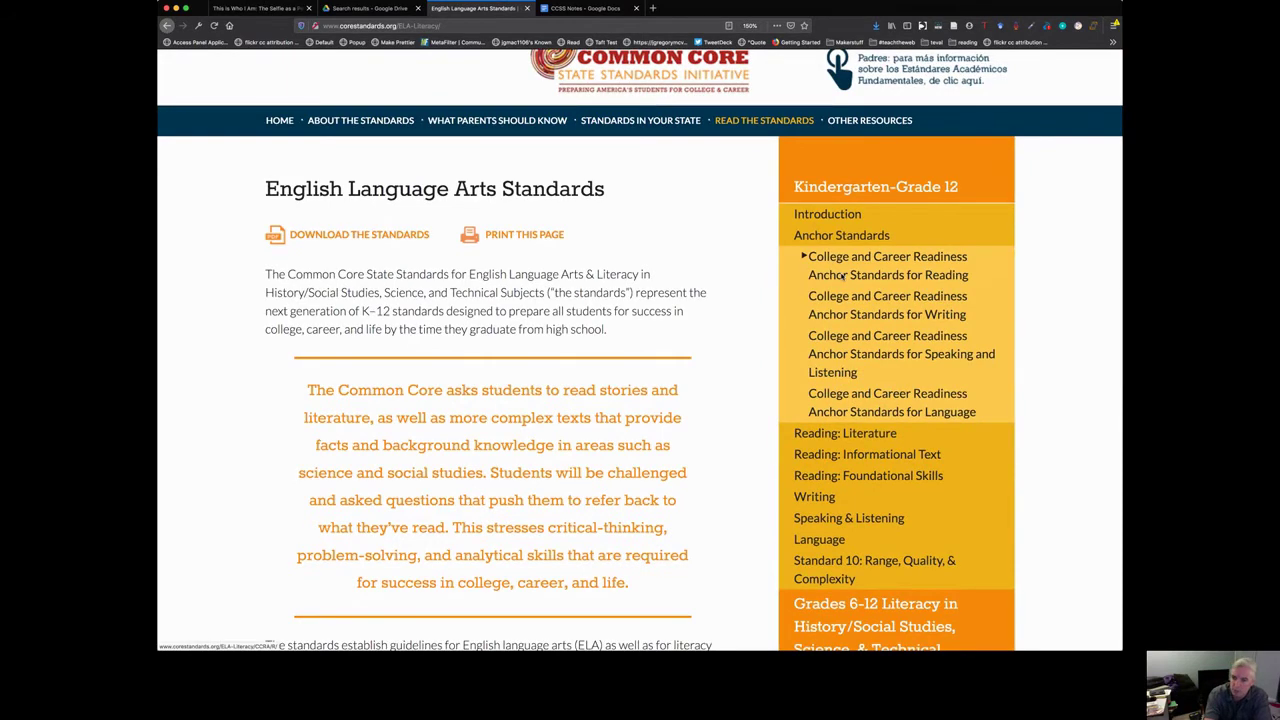
pyautogui.click(843, 276)
# Step: Review the anchor standards for Reading and highlight the text of standard CCRA.R.1 under Key Ideas and Details
pyautogui.scroll(-3, 628, 308)
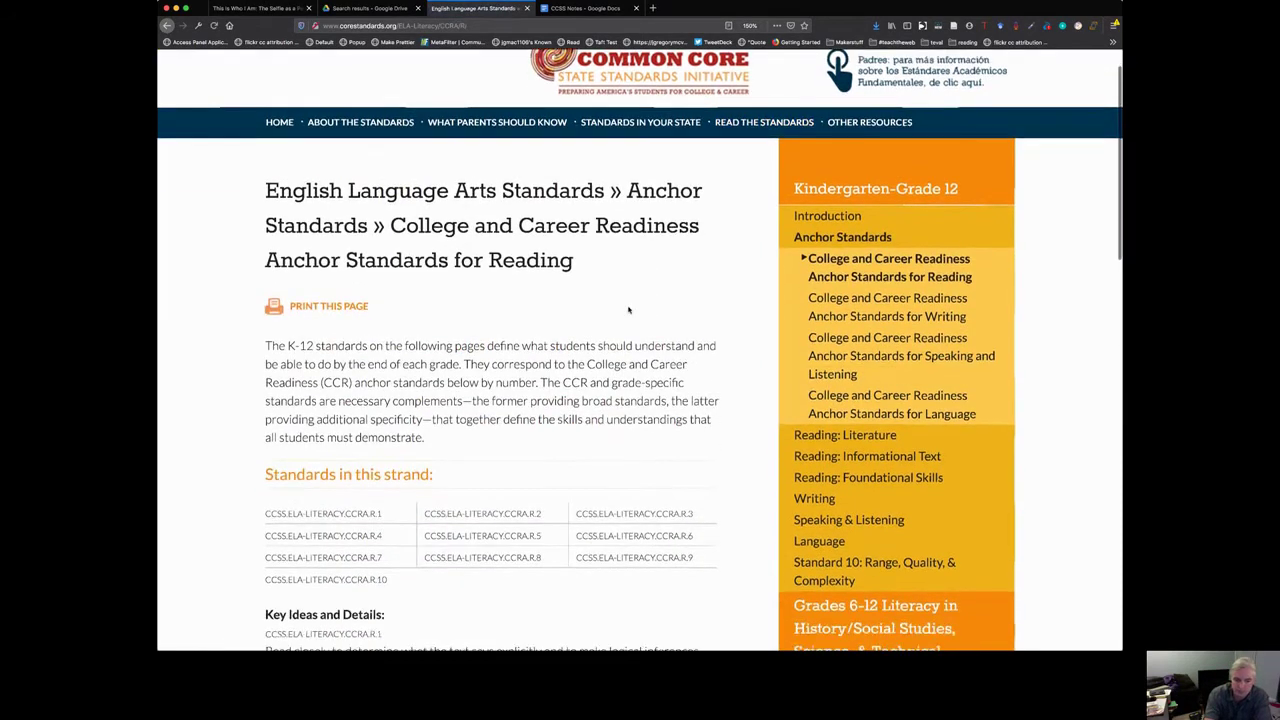
pyautogui.scroll(-3, 622, 305)
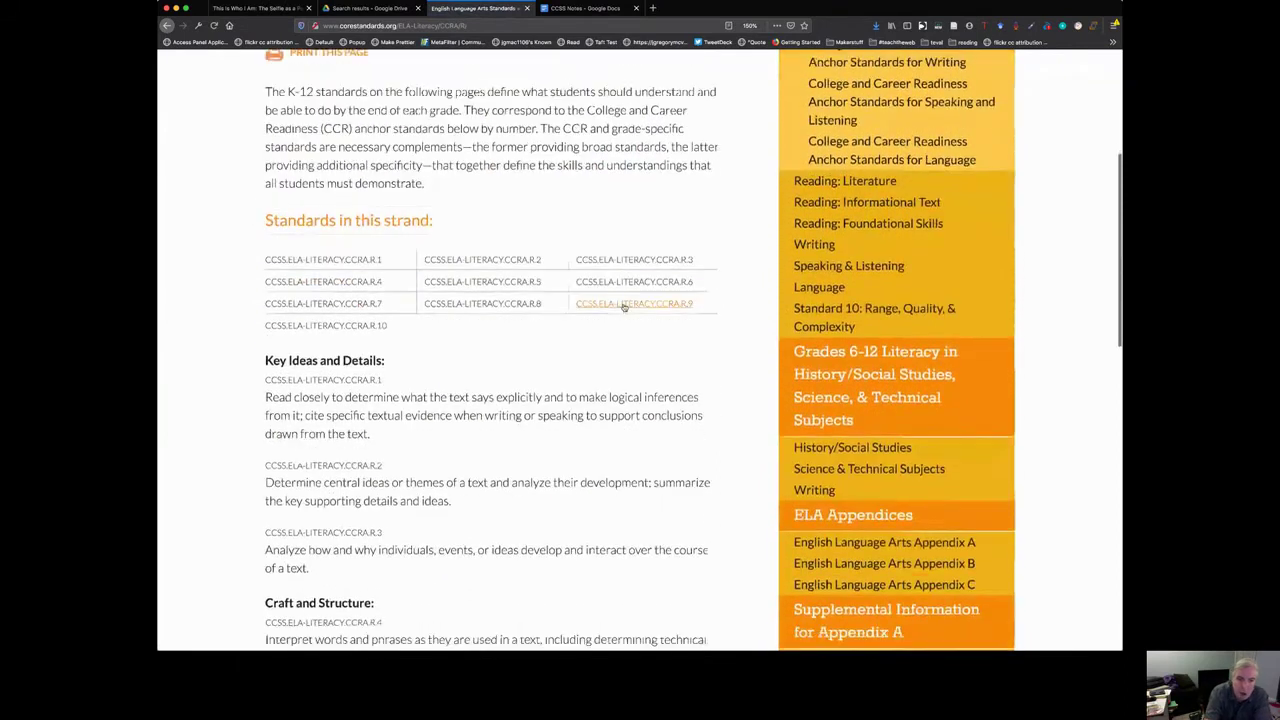
pyautogui.scroll(6, 623, 307)
pyautogui.scroll(-5, 623, 307)
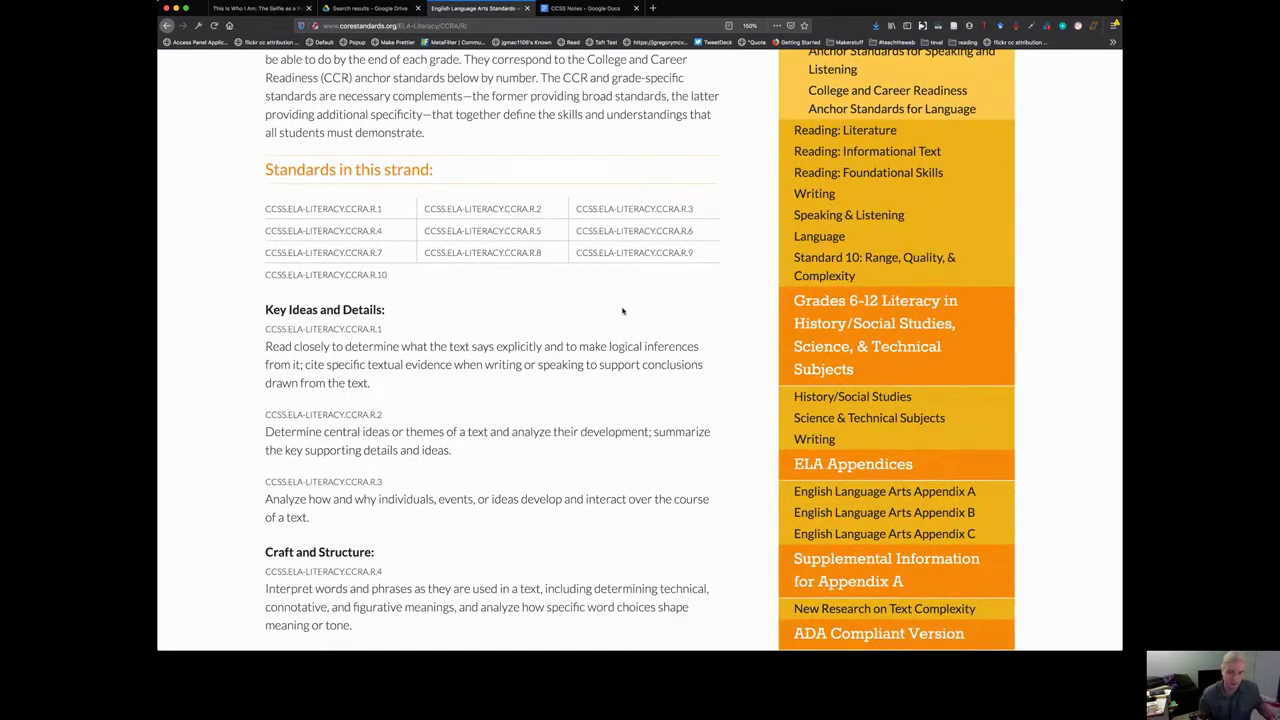
pyautogui.scroll(-1, 622, 311)
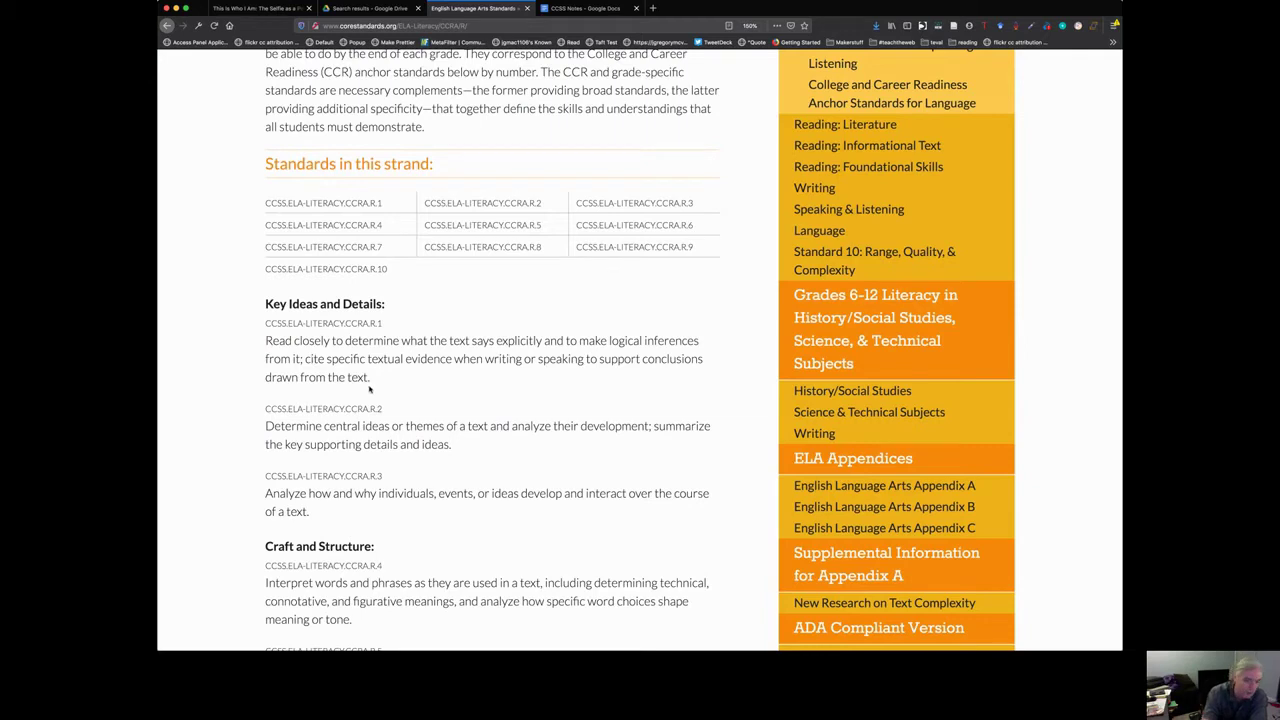
pyautogui.moveTo(369, 381); pyautogui.dragTo(265, 341)
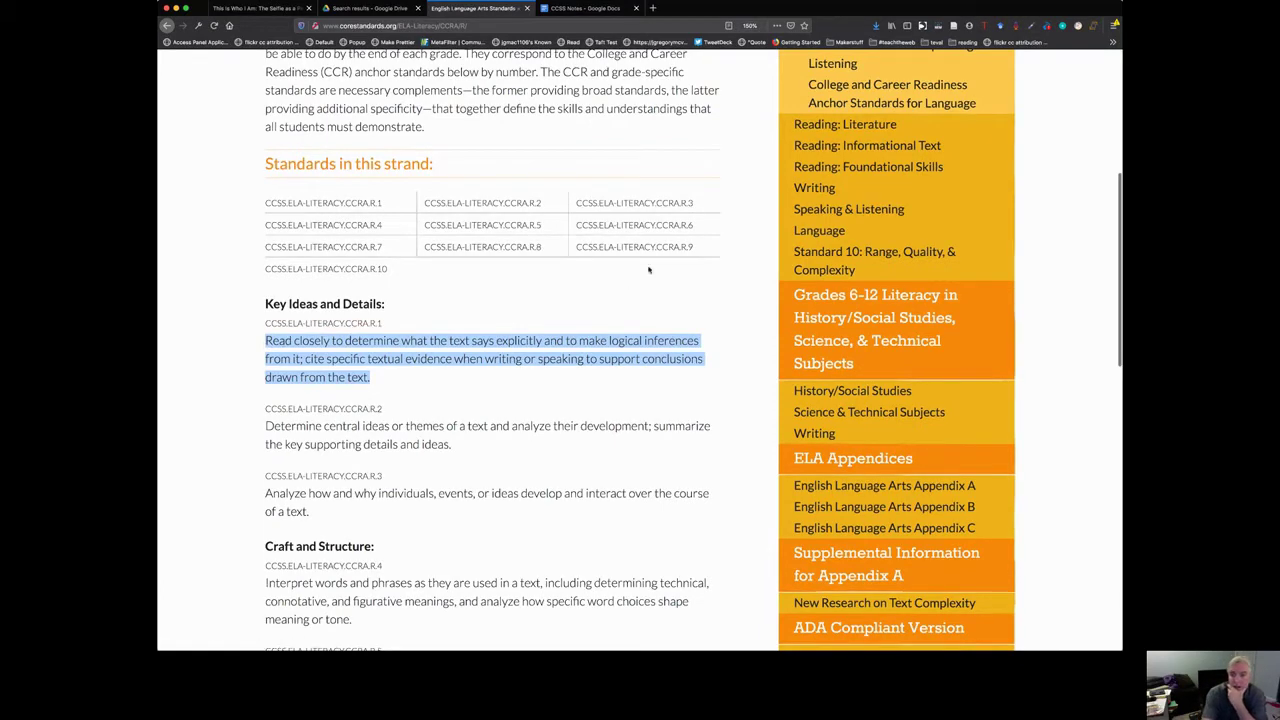
# Step: Scan the remaining anchor standards and open the Kindergarten page of Reading: Informational Text
pyautogui.click(871, 147)
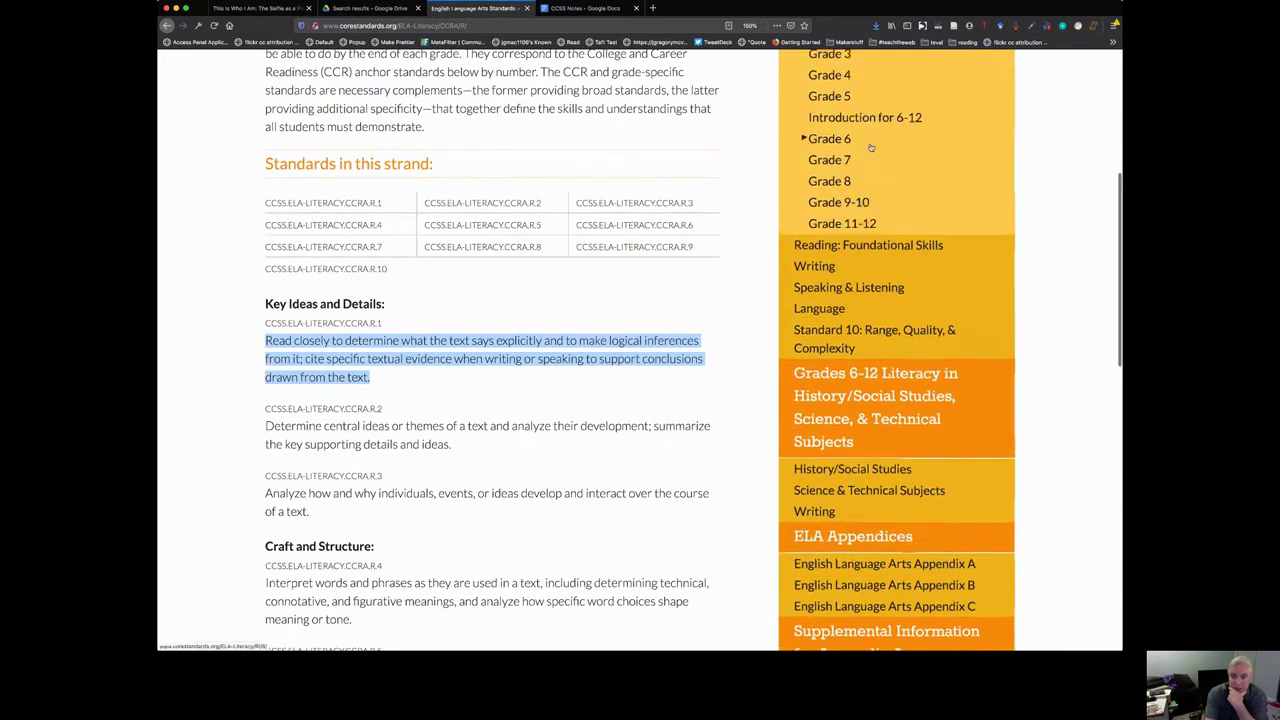
pyautogui.scroll(3, 622, 288)
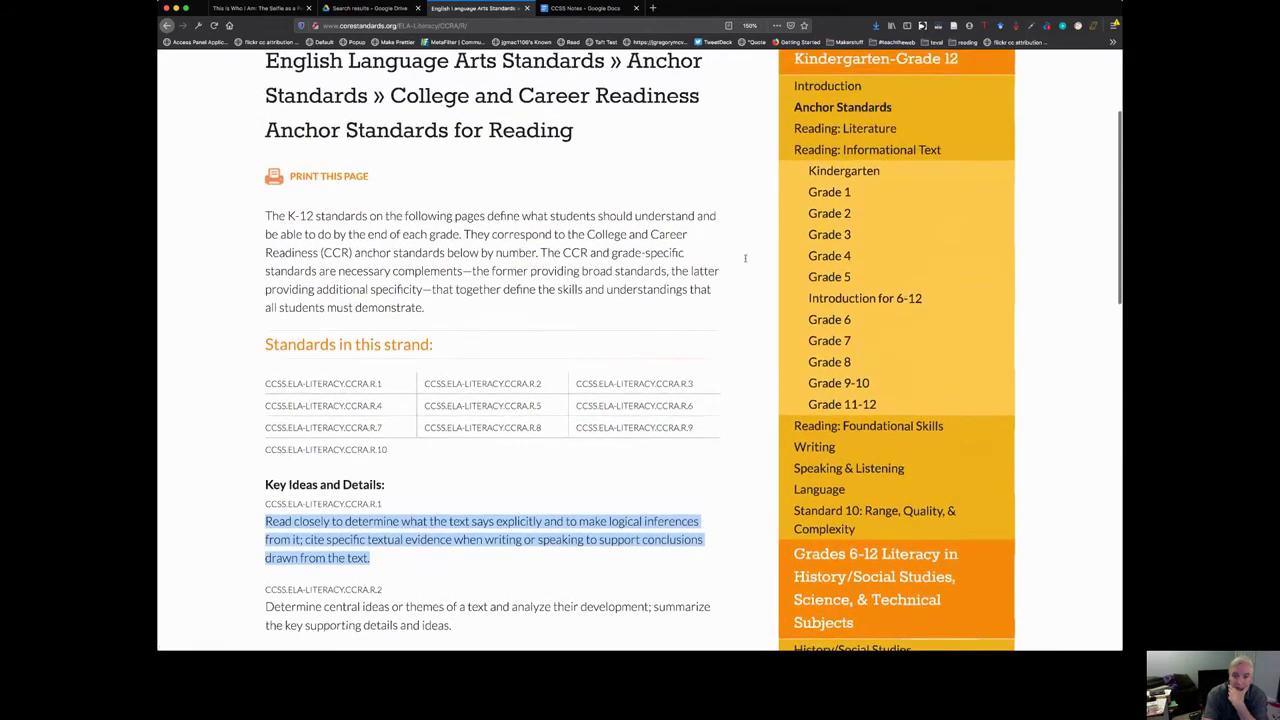
pyautogui.scroll(-3, 646, 320)
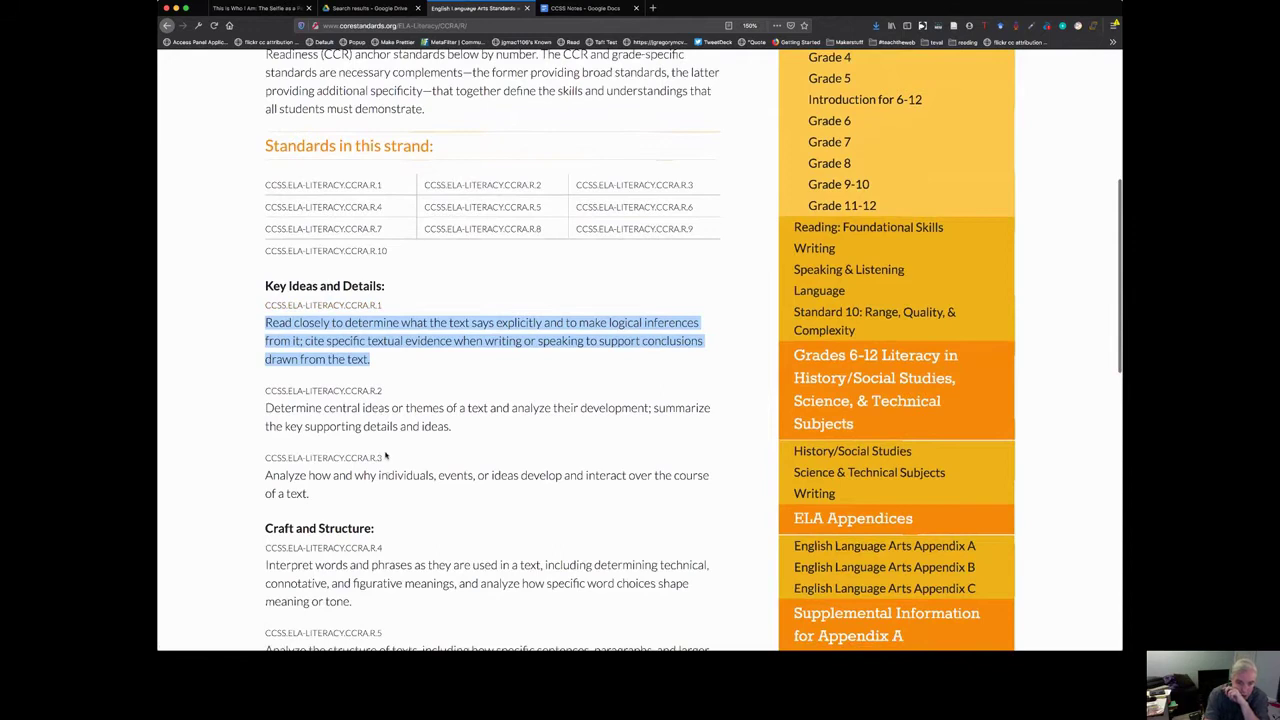
pyautogui.scroll(-5, 386, 454)
pyautogui.scroll(-5, 230, 444)
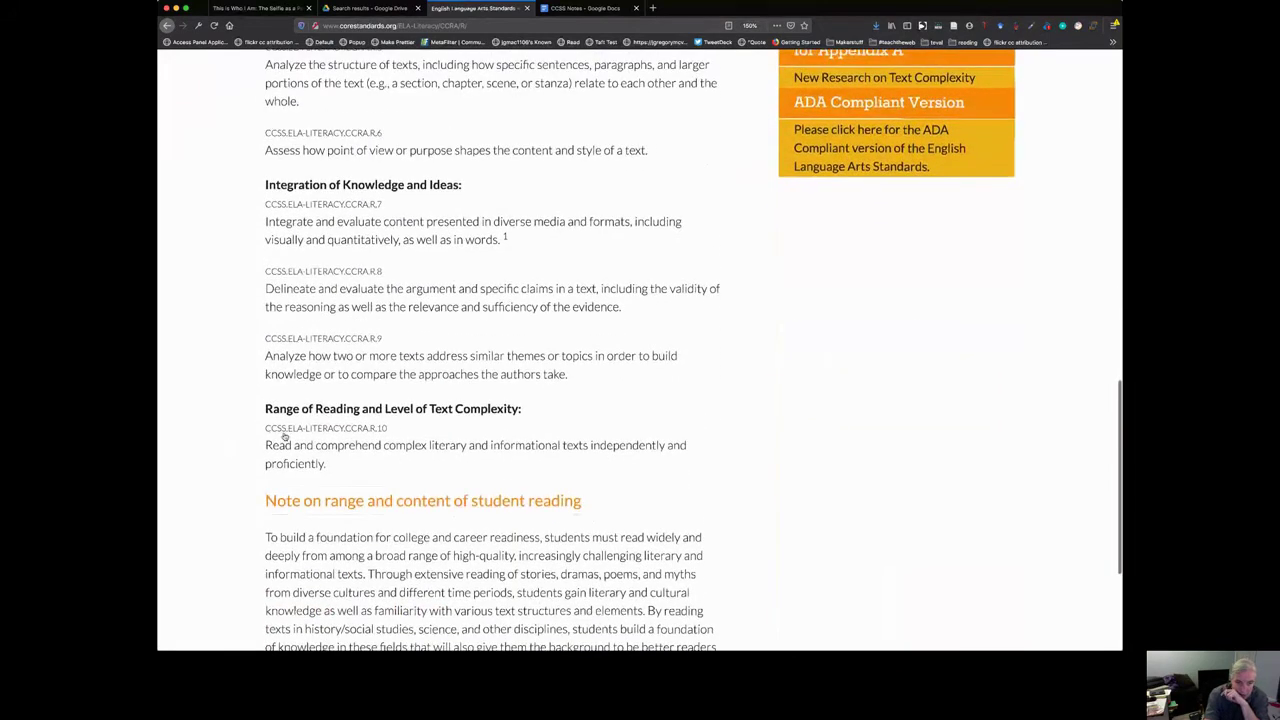
pyautogui.scroll(10, 320, 455)
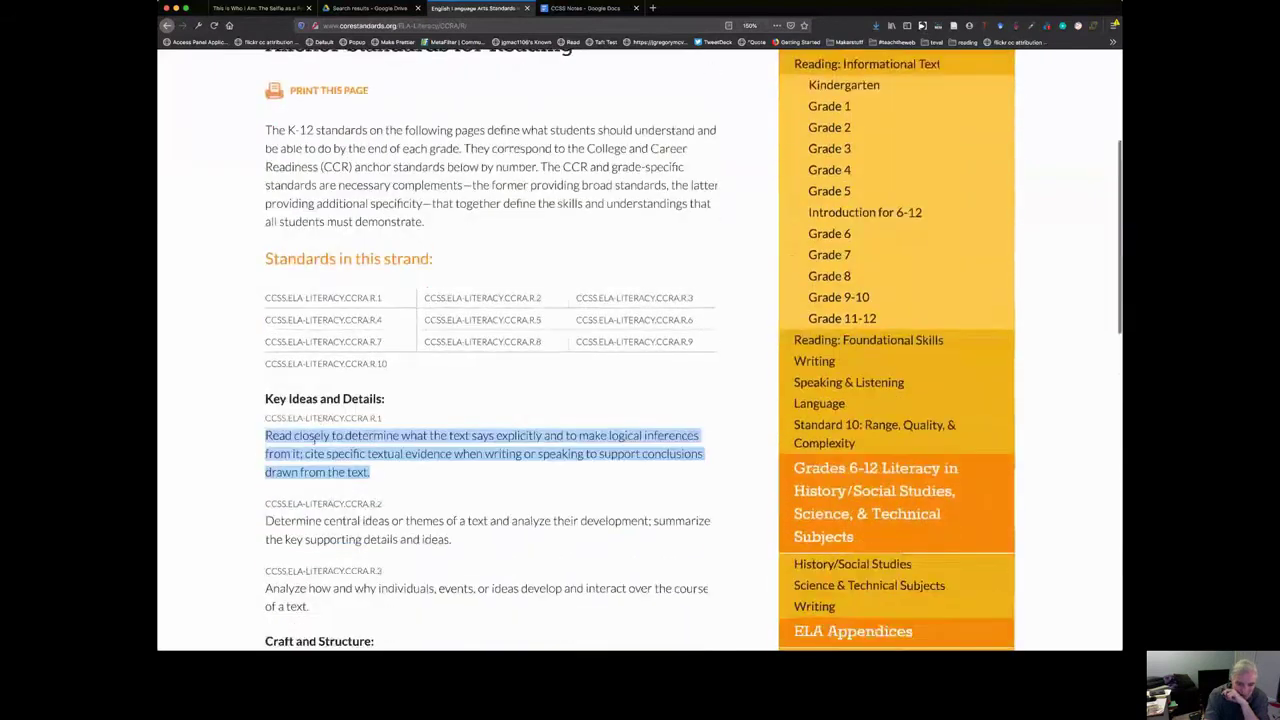
pyautogui.scroll(3, 315, 444)
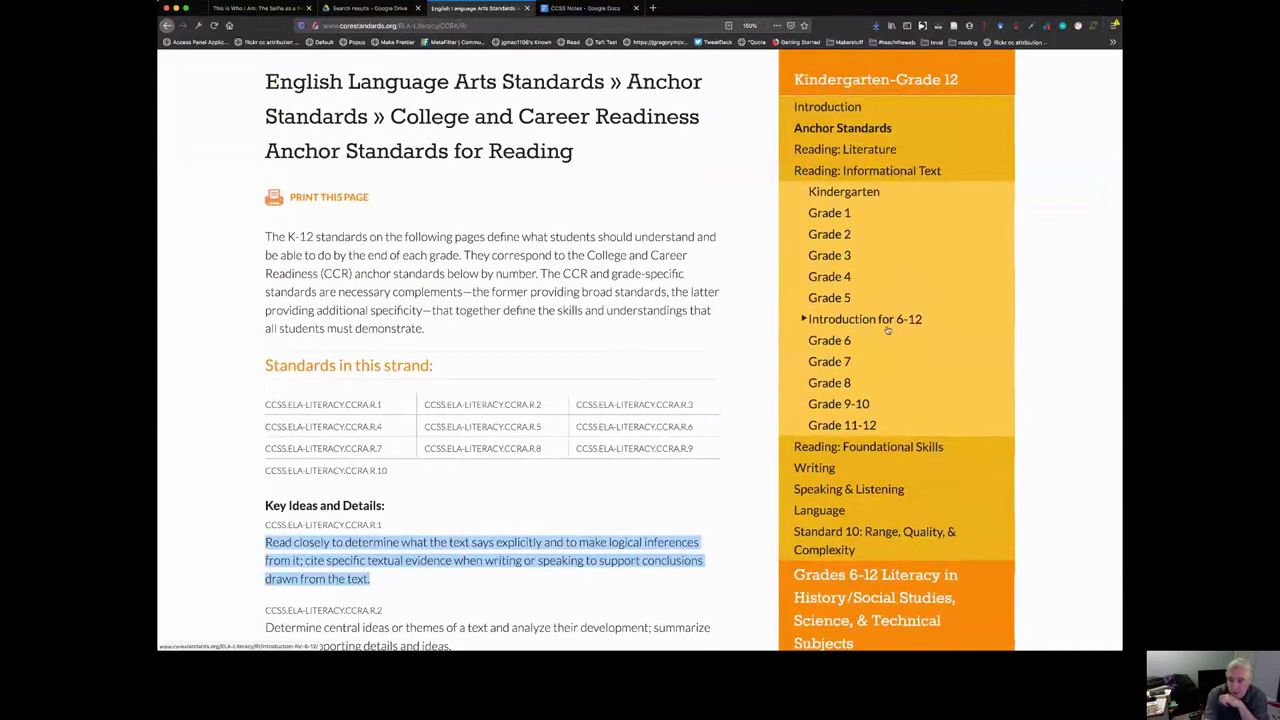
pyautogui.click(858, 196)
# Step: Select and copy the code and text of Kindergarten standard RI.K.1 under Key Ideas and Details
pyautogui.scroll(-2, 447, 387)
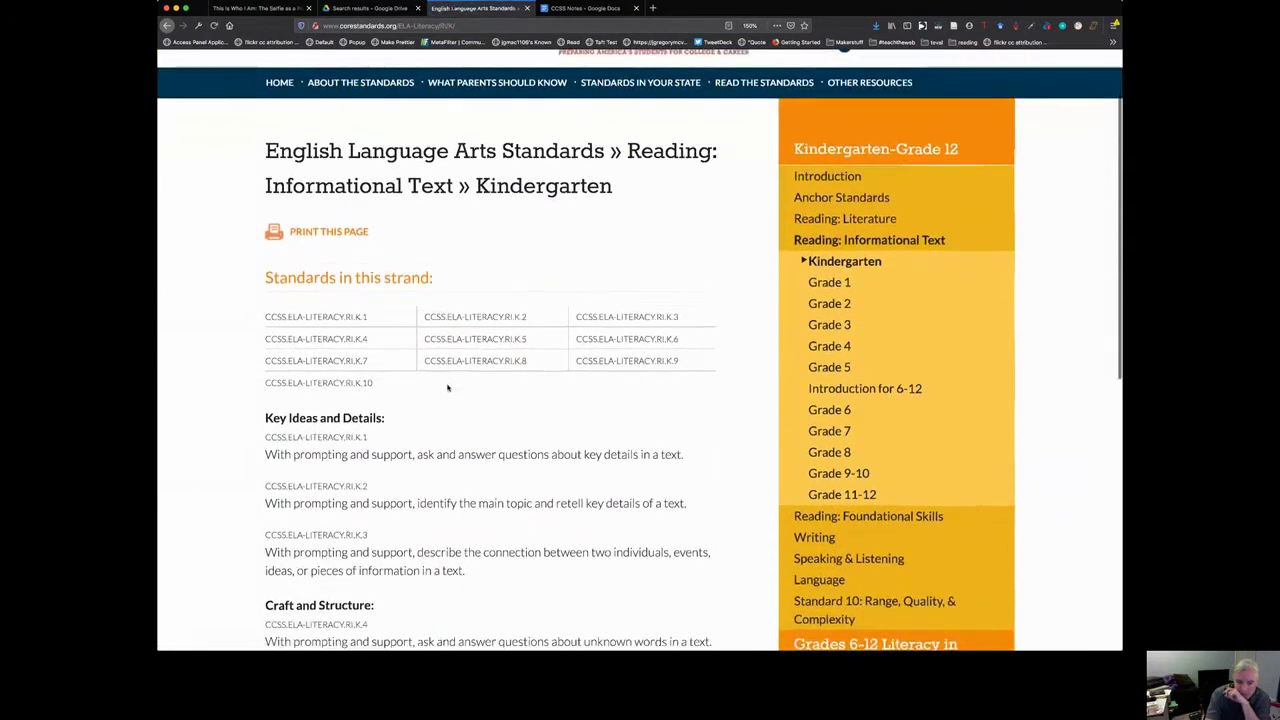
pyautogui.scroll(-1, 447, 387)
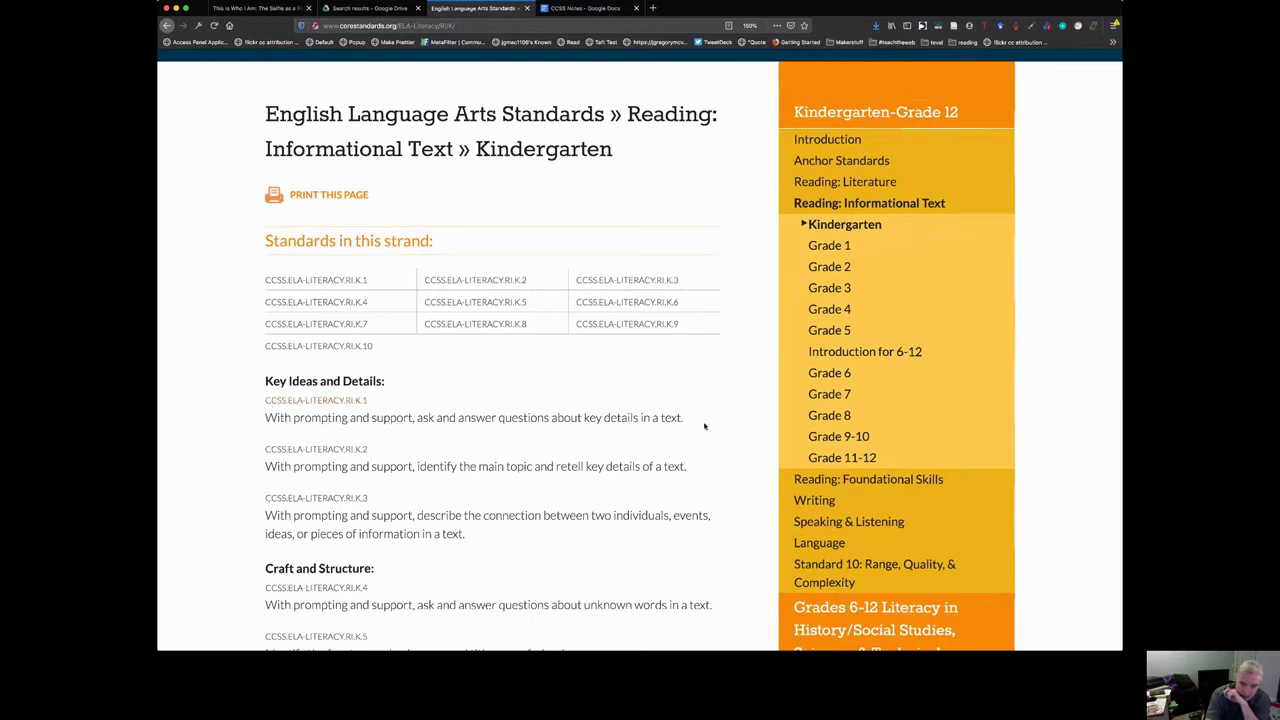
pyautogui.moveTo(295, 430); pyautogui.dragTo(268, 408)
pyautogui.scroll(-1, 658, 608)
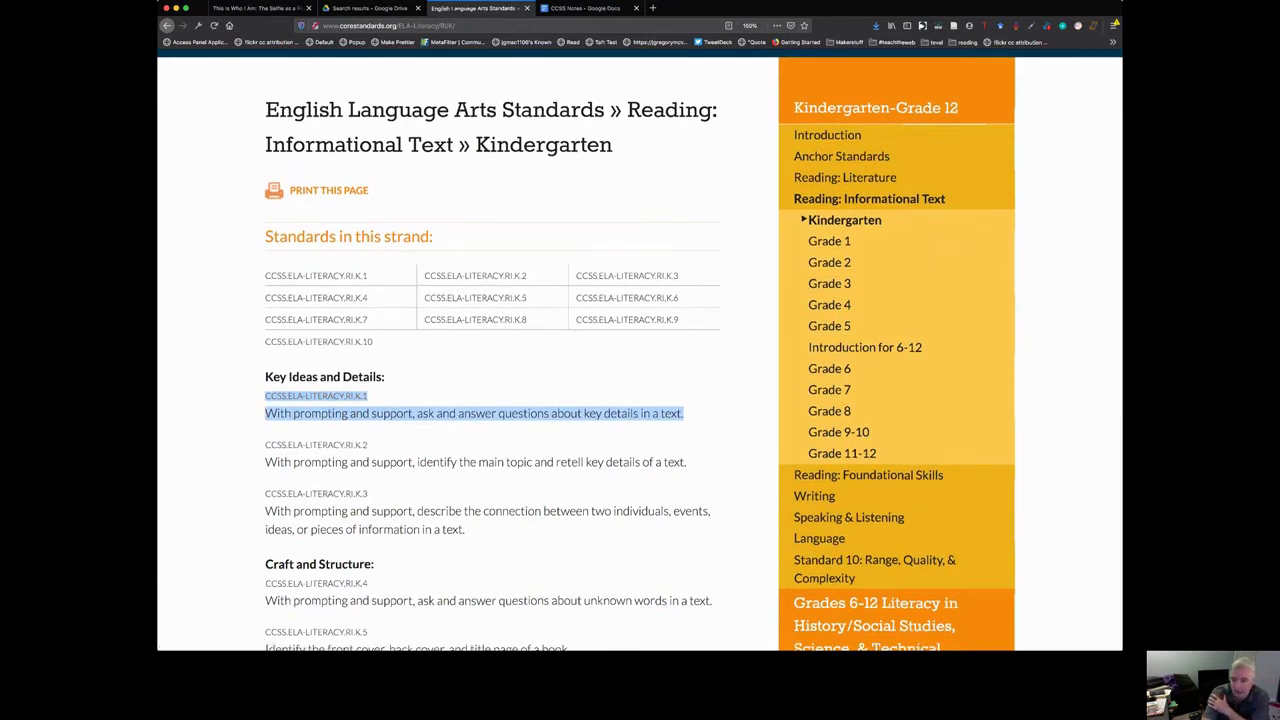
# Step: Switch to Microsoft Teams and open CCSS Reading for Information.docx from the files of the 2. Comprehension channel
pyautogui.press('super+Tab')
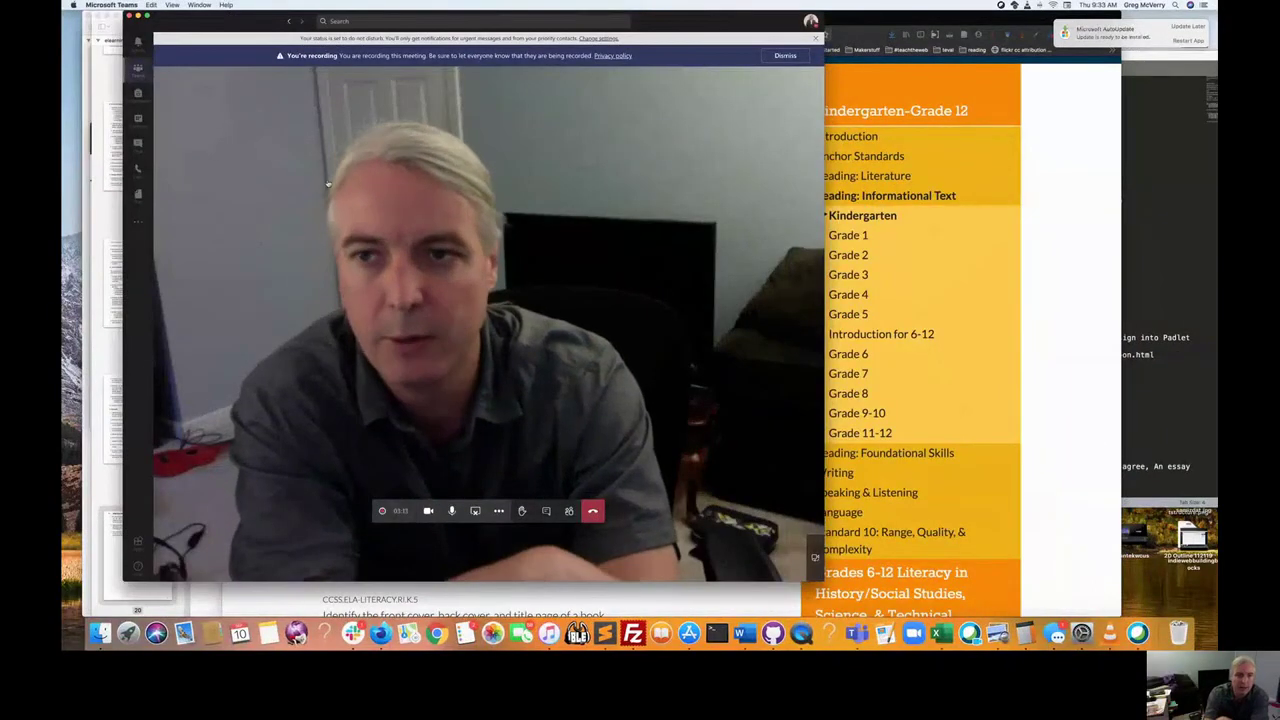
pyautogui.click(138, 68)
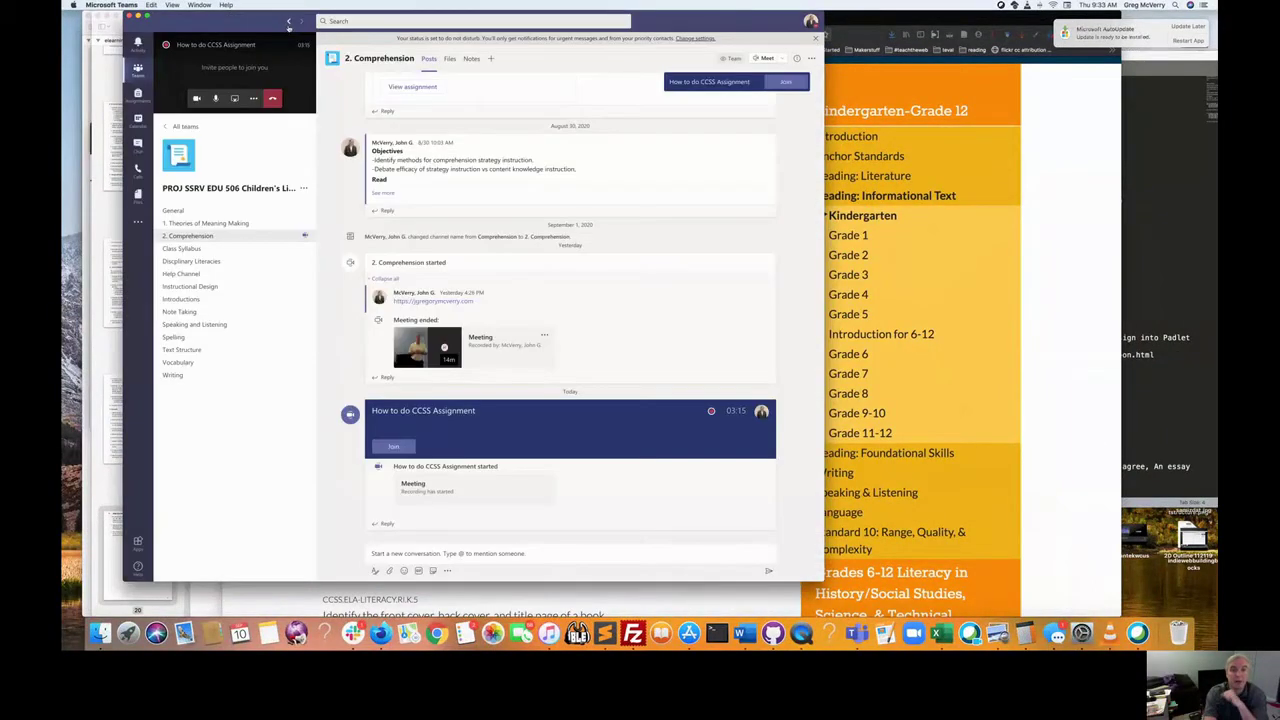
pyautogui.click(450, 60)
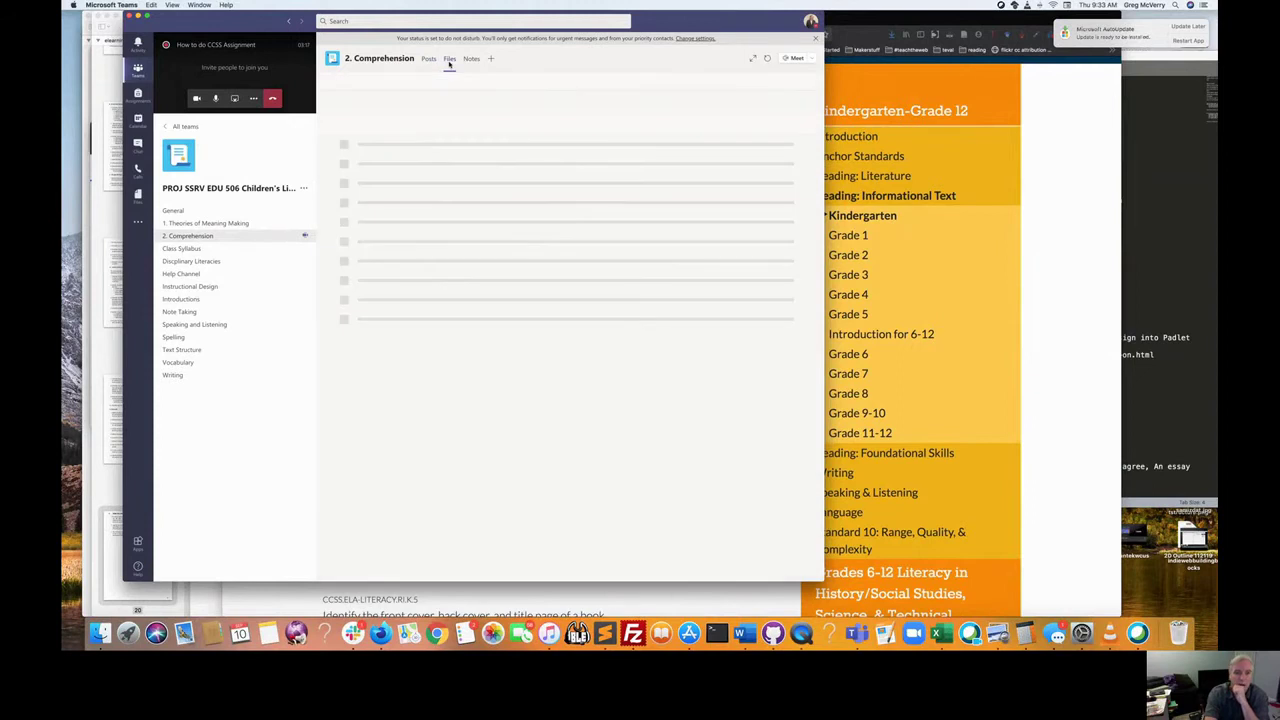
pyautogui.click(398, 206)
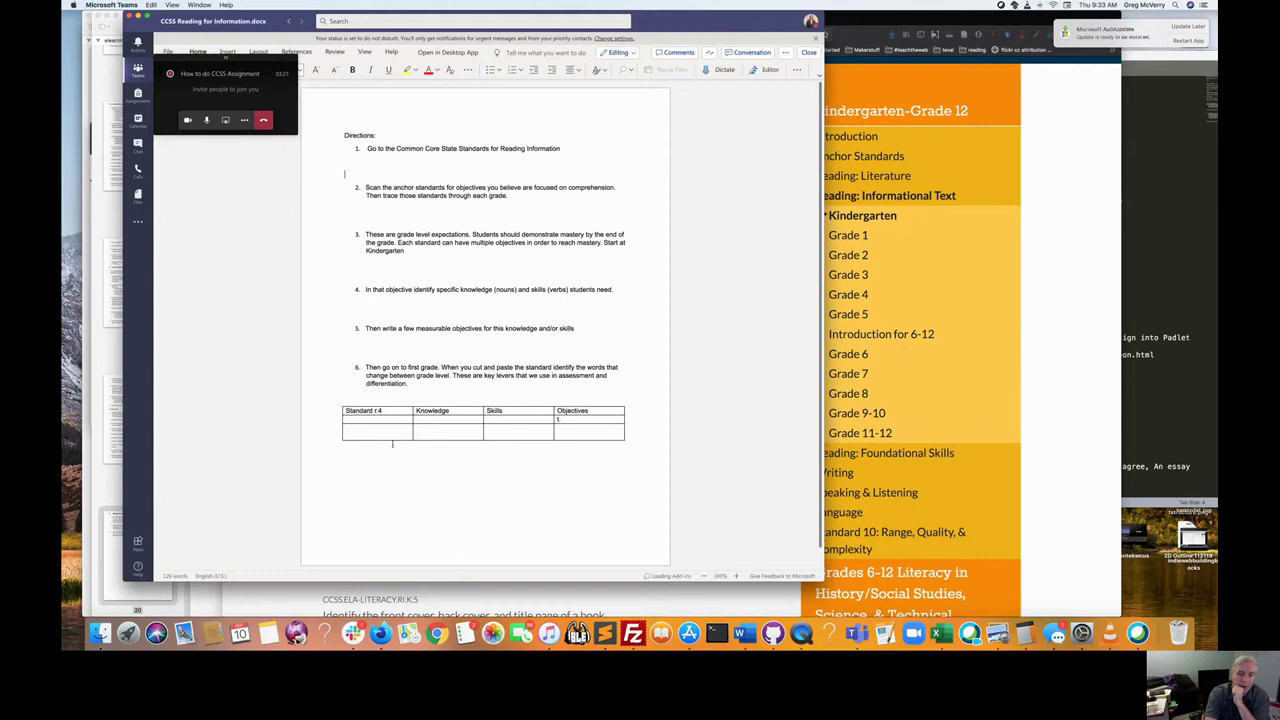
# Step: Change the first column heading to "Standard r.1" and paste the copied RI.K.1 standard into the cell below
pyautogui.click(378, 398)
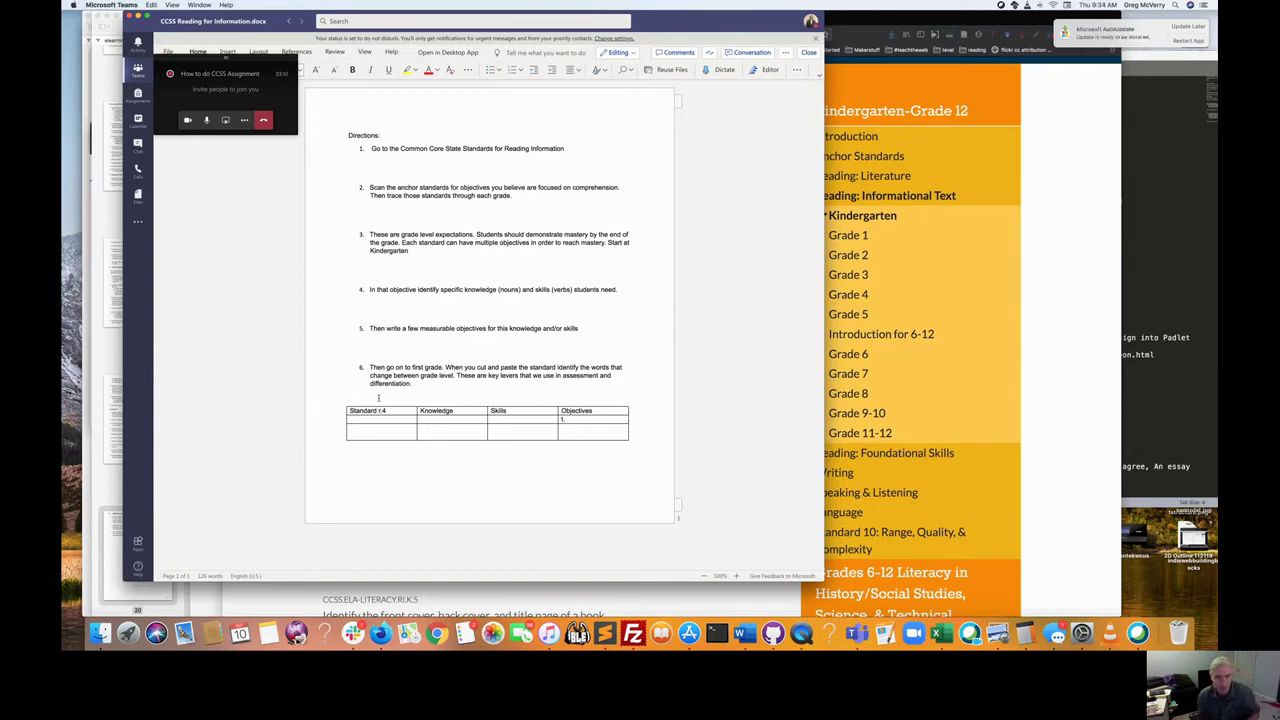
pyautogui.click(384, 410)
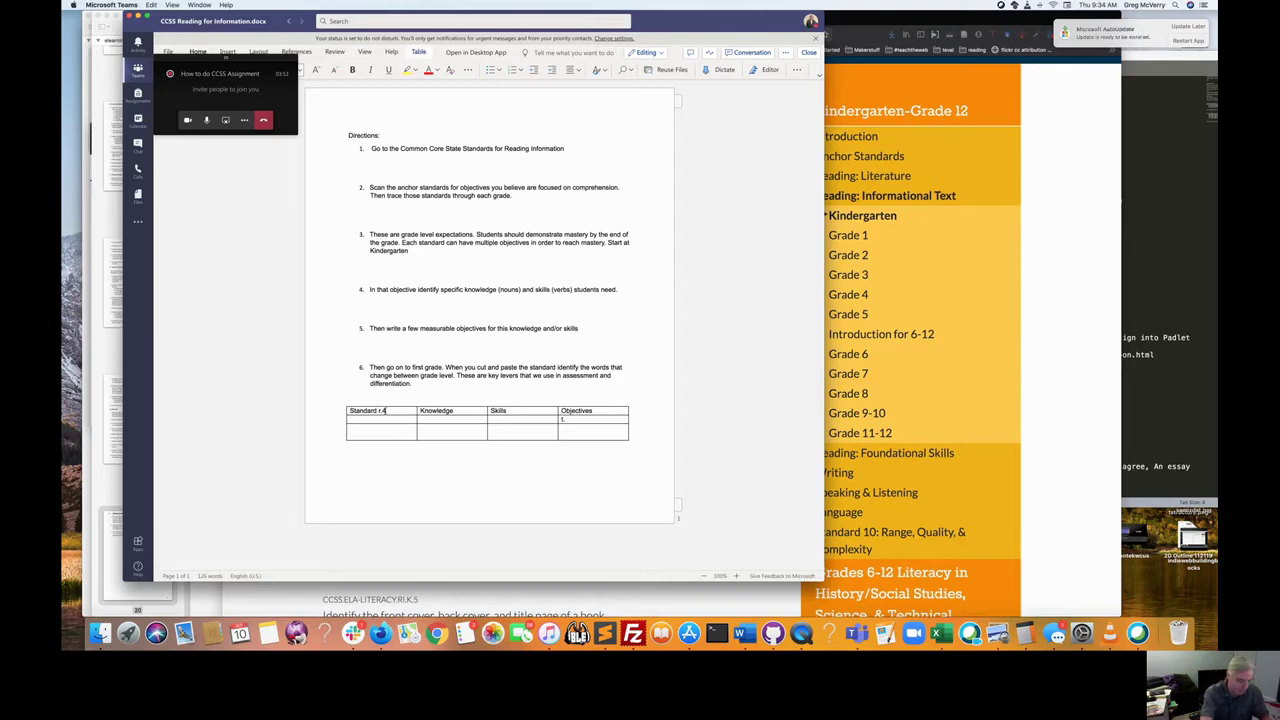
pyautogui.click(385, 419)
pyautogui.write('CCSS.ELA-Literacy.RI.K.1 With prompting and support, ask and answer questions about key details in a text.')
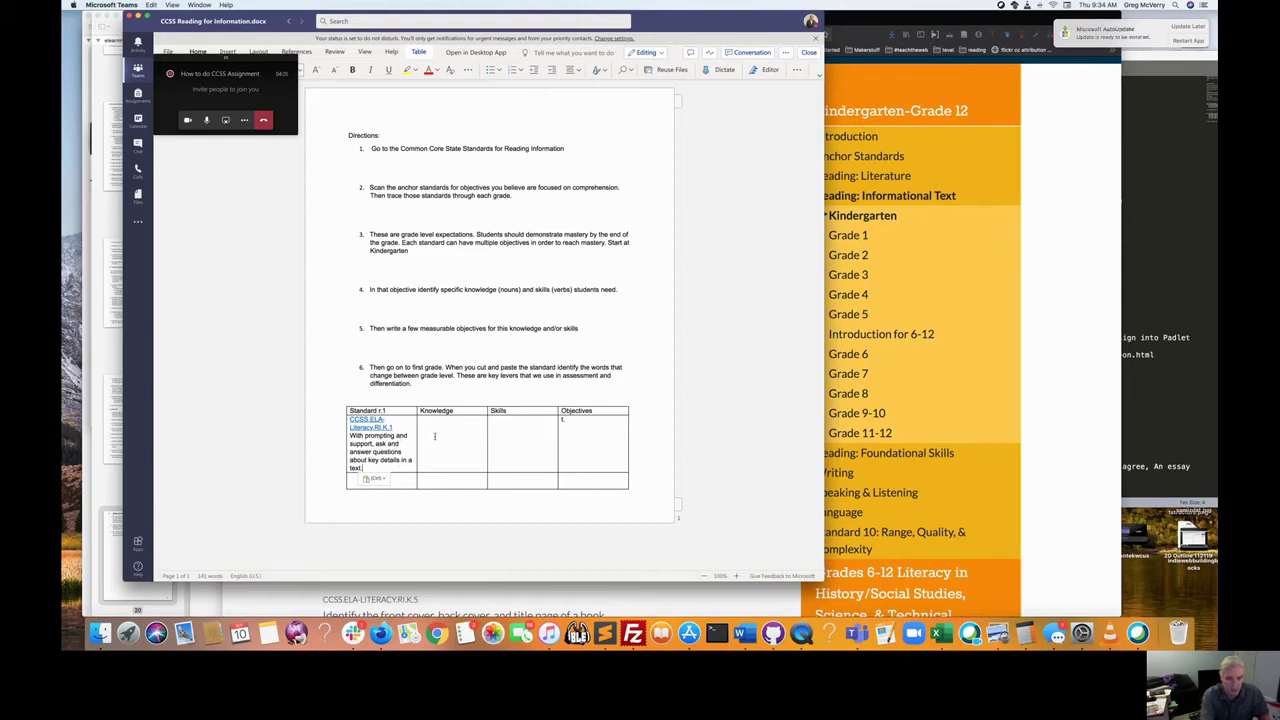
# Step: Fill the Knowledge cell for RI.K.1 with "Question", "Detail" and "Difference between key details and useless information" on separate lines
pyautogui.click(434, 436)
pyautogui.write('ques')
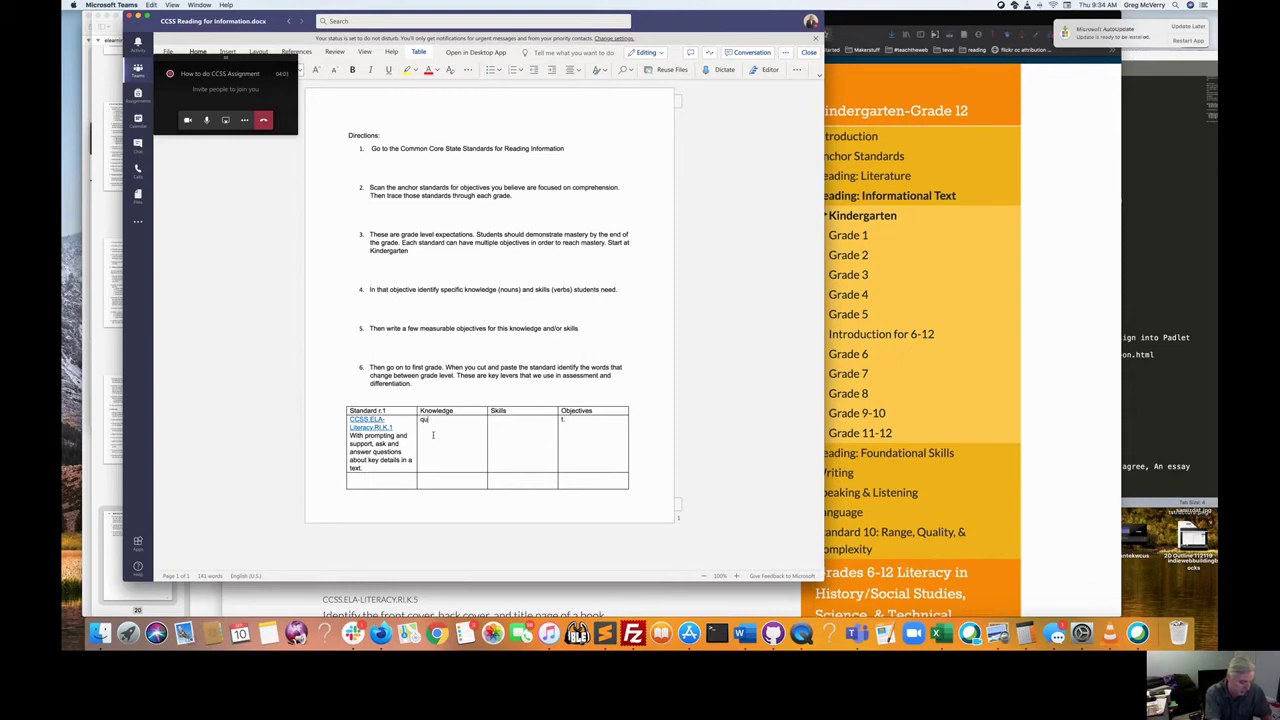
pyautogui.write('tion')
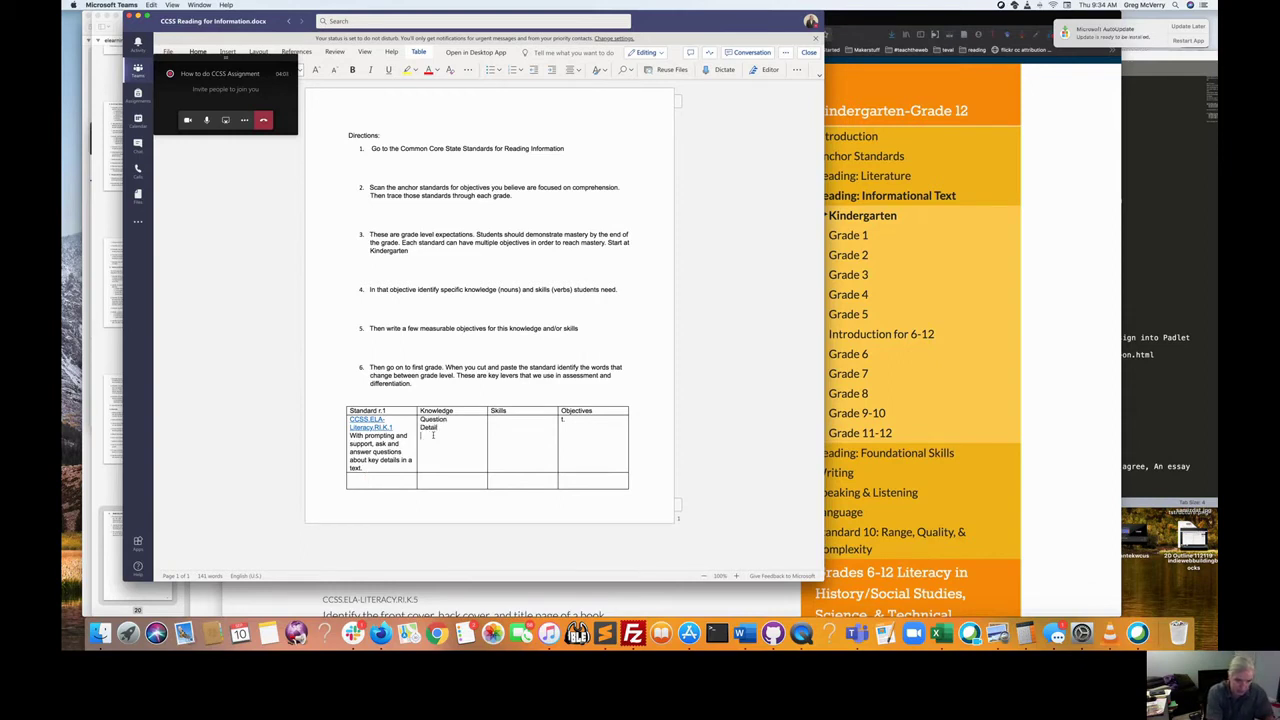
pyautogui.press('Return')
pyautogui.write('difference betw')
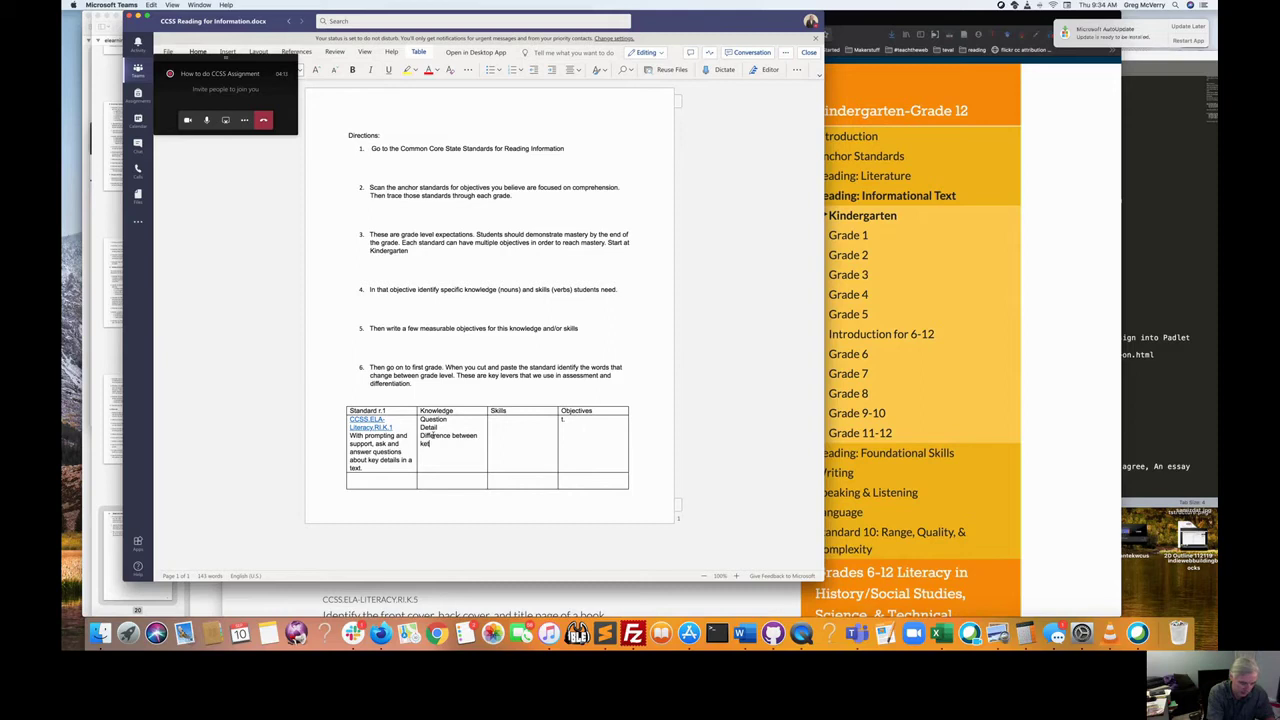
pyautogui.write('een key details an')
pyautogui.write('d usel')
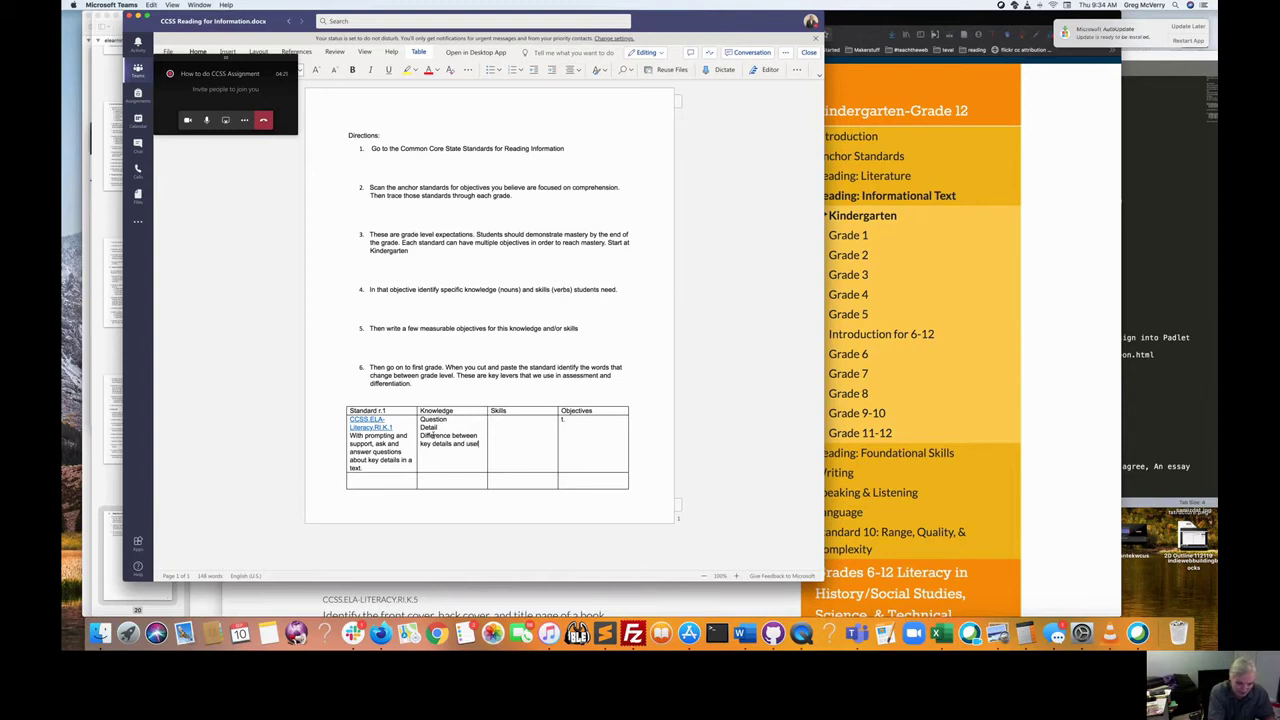
pyautogui.write('ess infor')
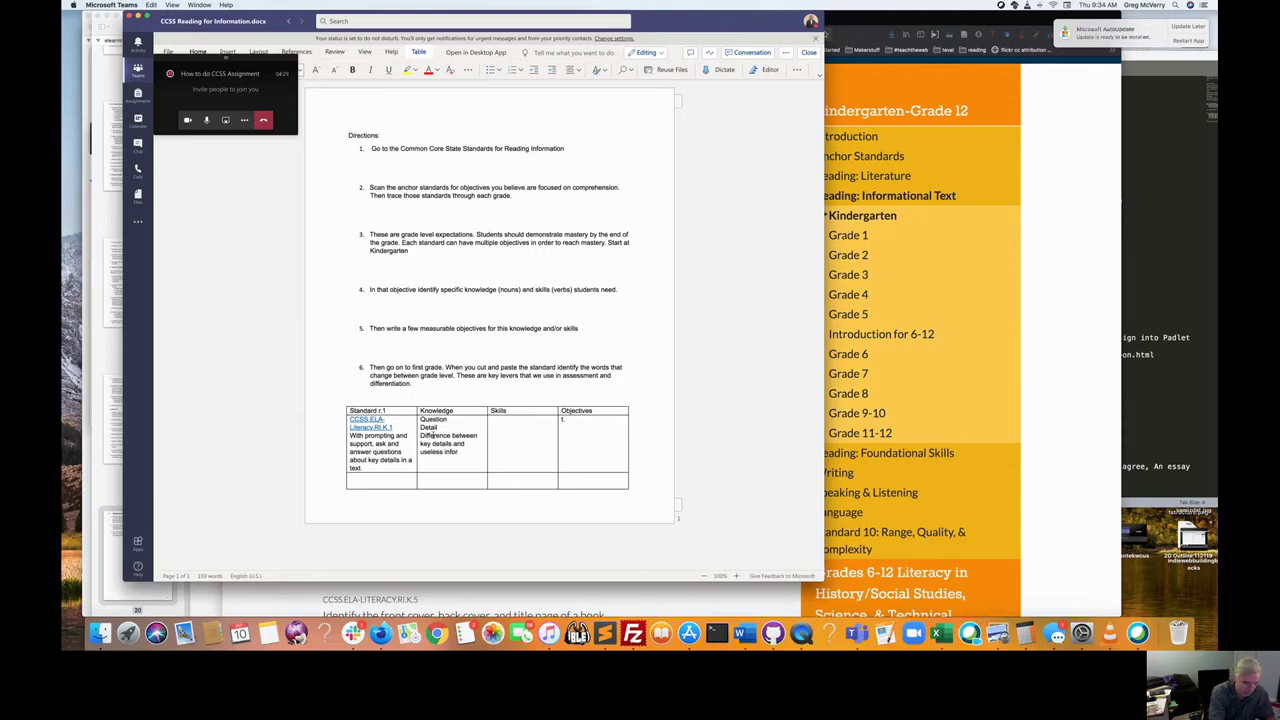
pyautogui.write('mation')
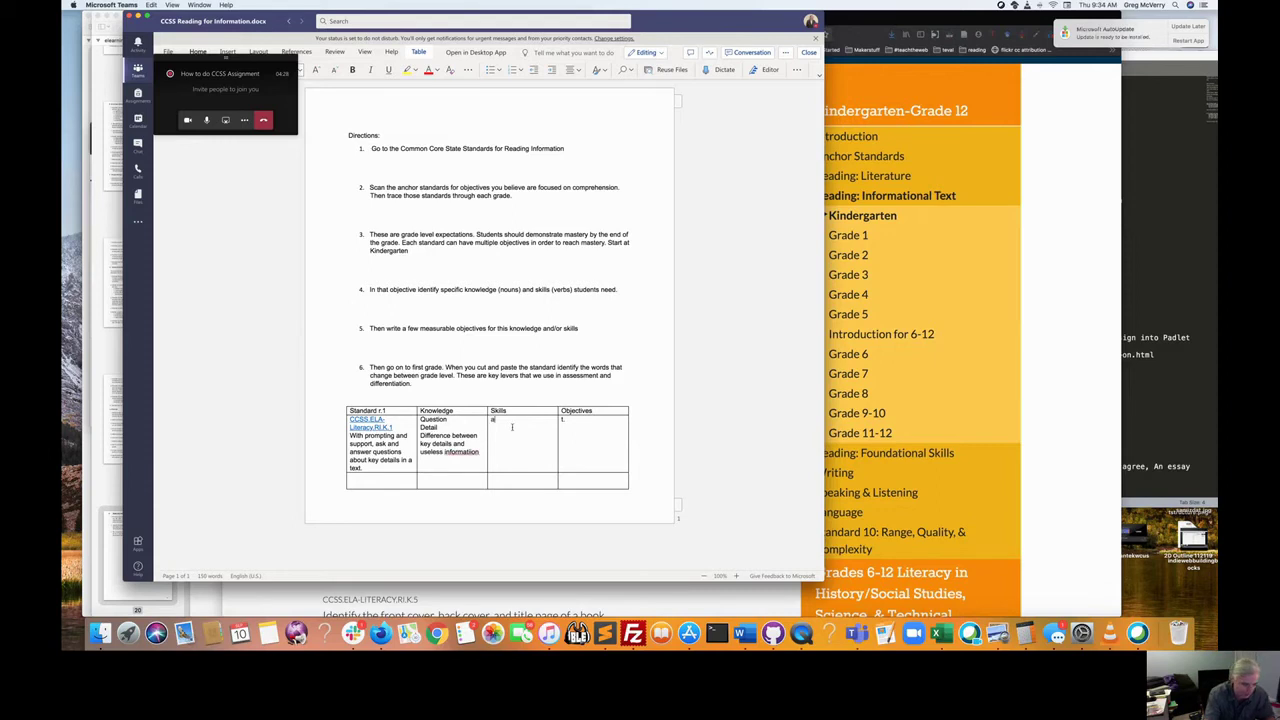
# Step: Enter "Ask and answer questions will help" in the Skills cell and highlight "With prompting and support" in the standard
pyautogui.write('Ask and as')
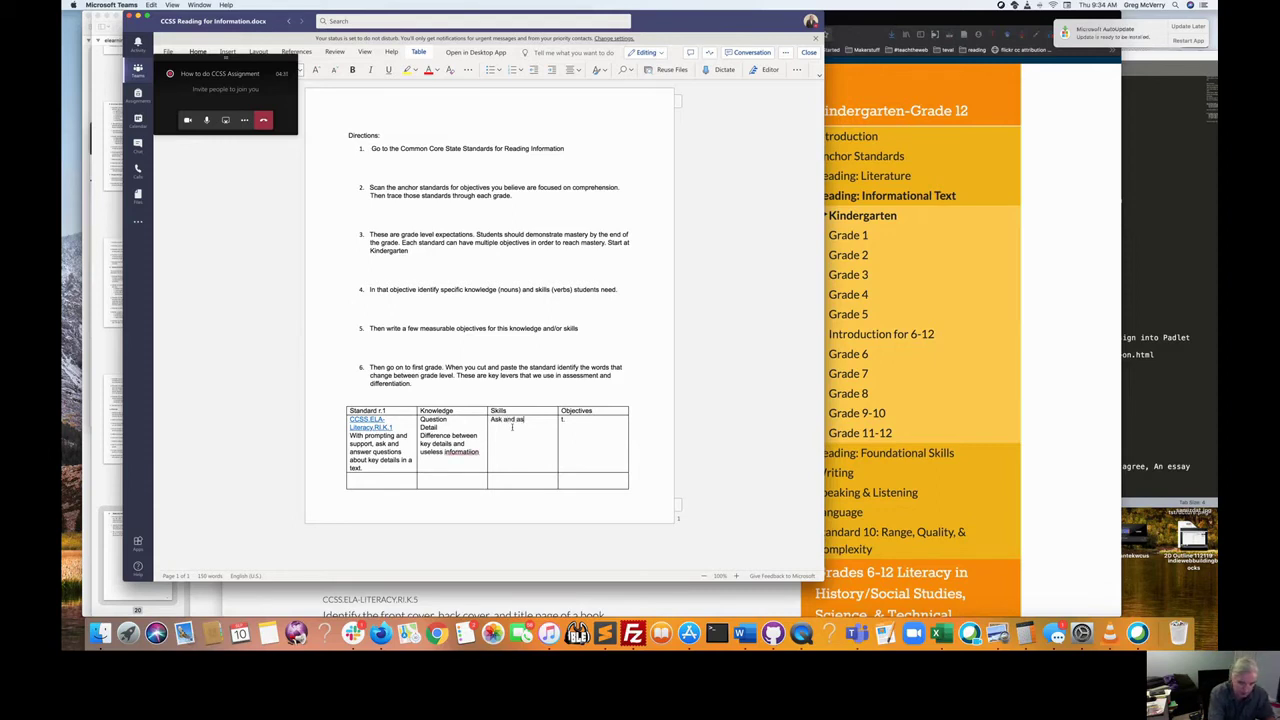
pyautogui.press('BackSpace')
pyautogui.write('nswer questions will help')
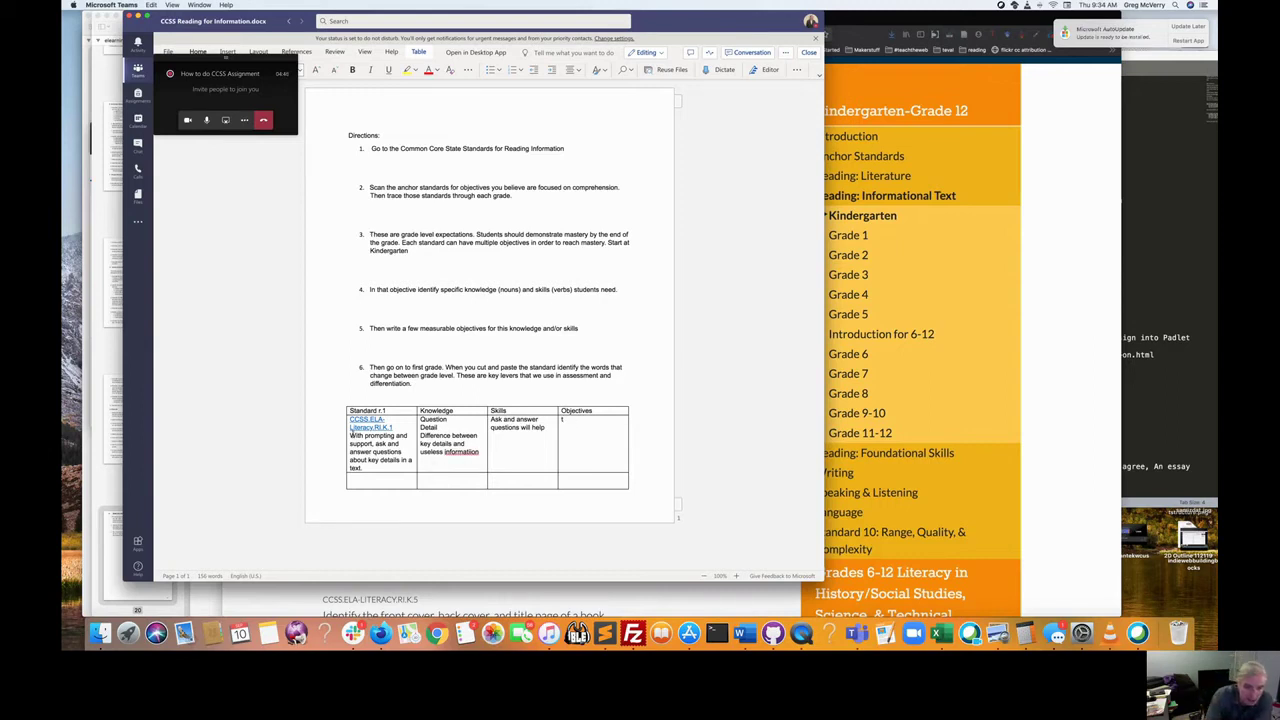
pyautogui.moveTo(350, 436); pyautogui.dragTo(373, 444)
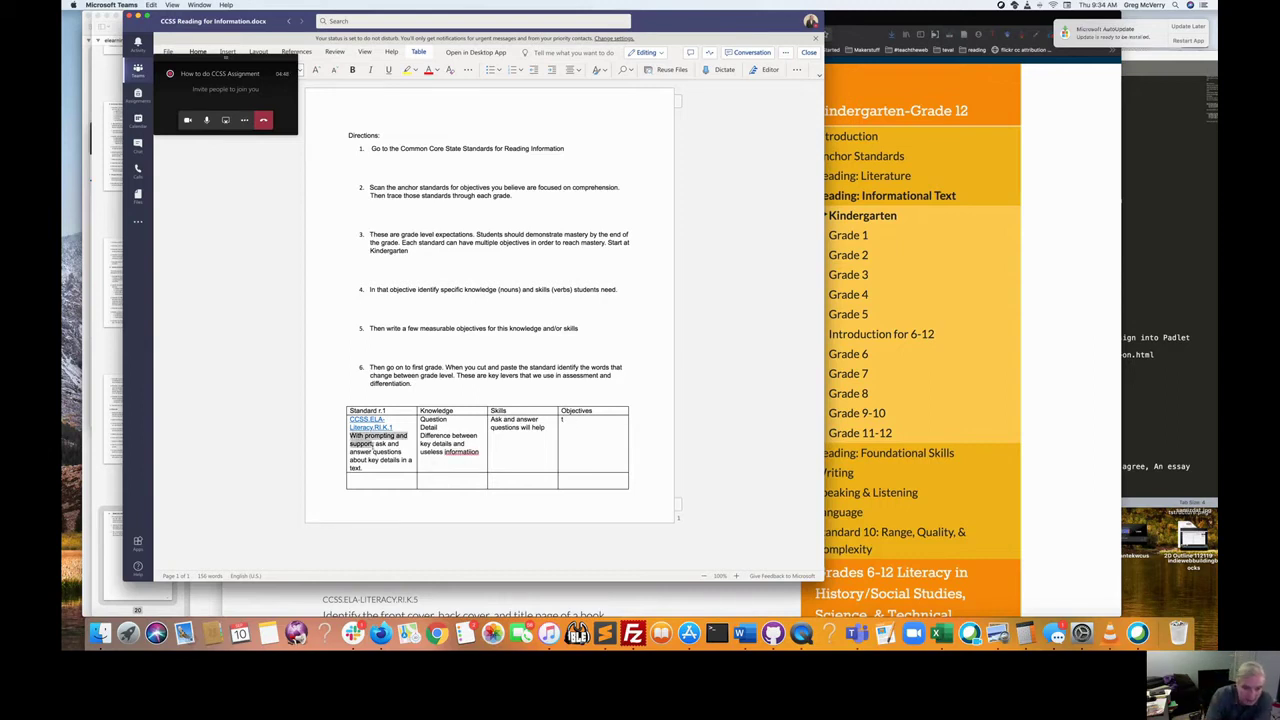
# Step: Enter "Identify key details in a story" in the Objectives cell for RI.K.1, and highlight that objective and the full standard
pyautogui.click(373, 444)
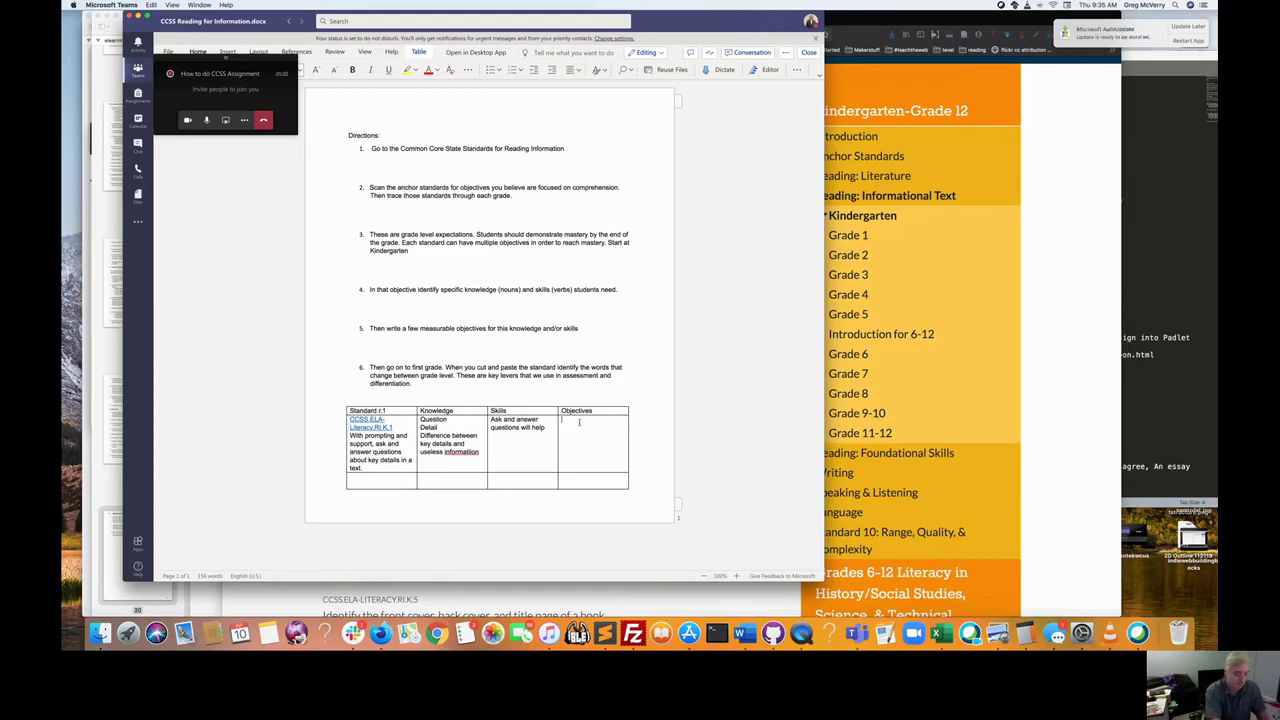
pyautogui.write('Identify key details in a')
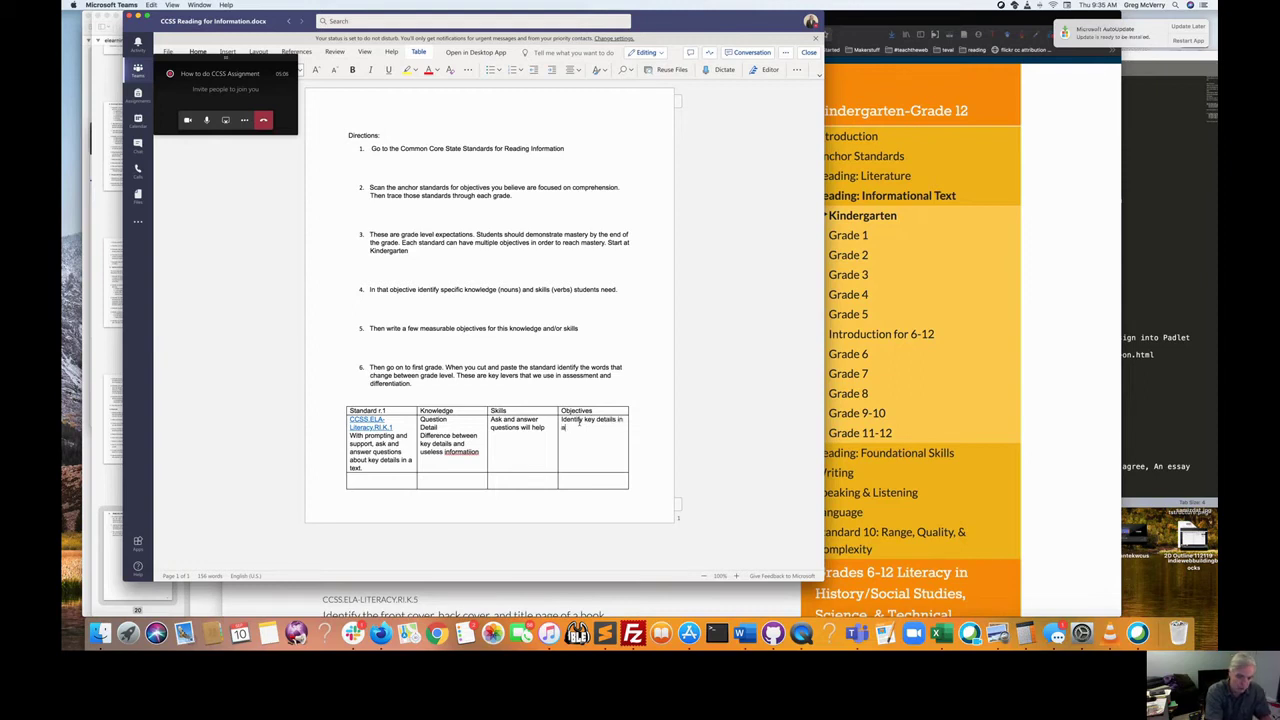
pyautogui.write('story')
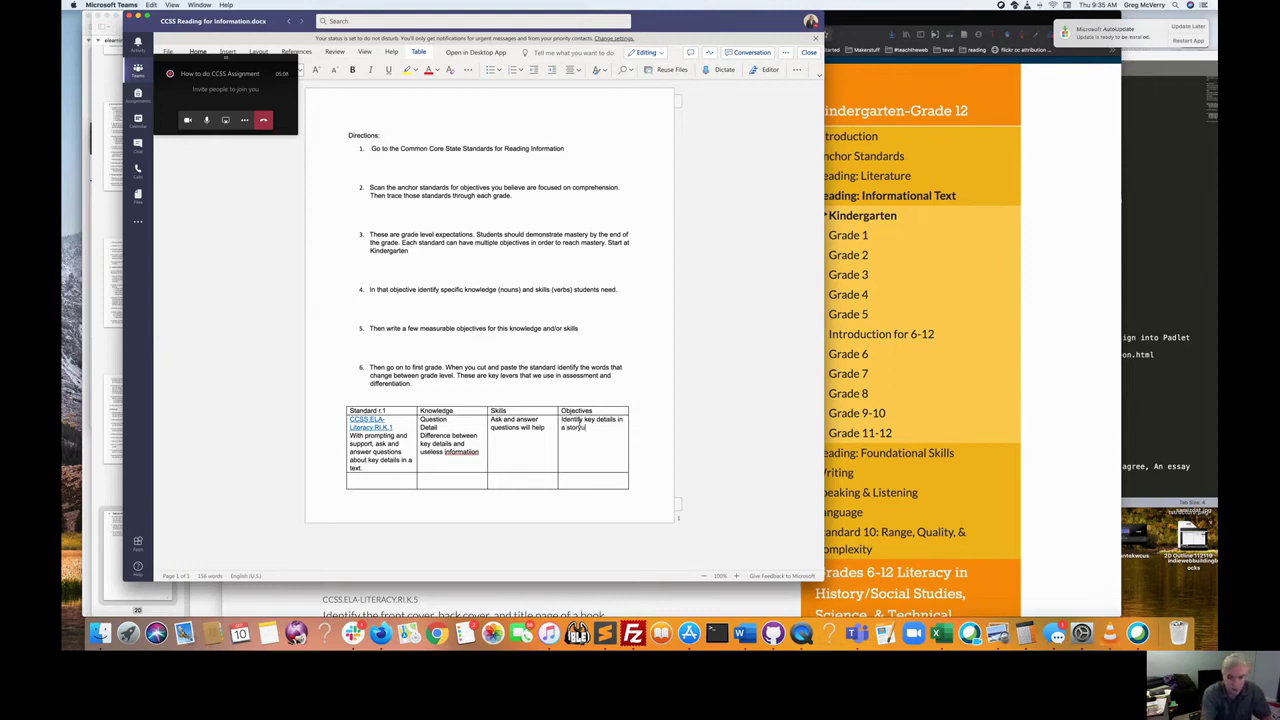
pyautogui.moveTo(581, 427)
pyautogui.mouseDown()
pyautogui.moveTo(540, 421)
pyautogui.moveTo(561, 421)
pyautogui.mouseUp()
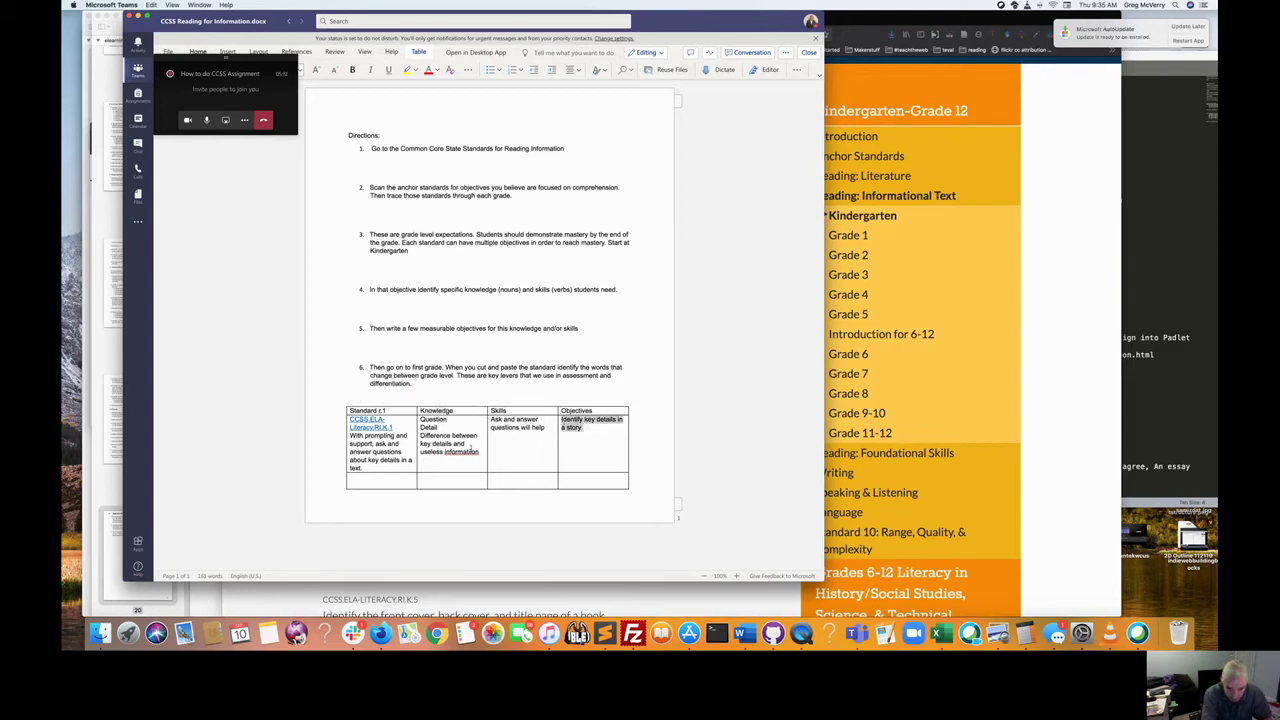
pyautogui.moveTo(384, 470); pyautogui.dragTo(349, 418)
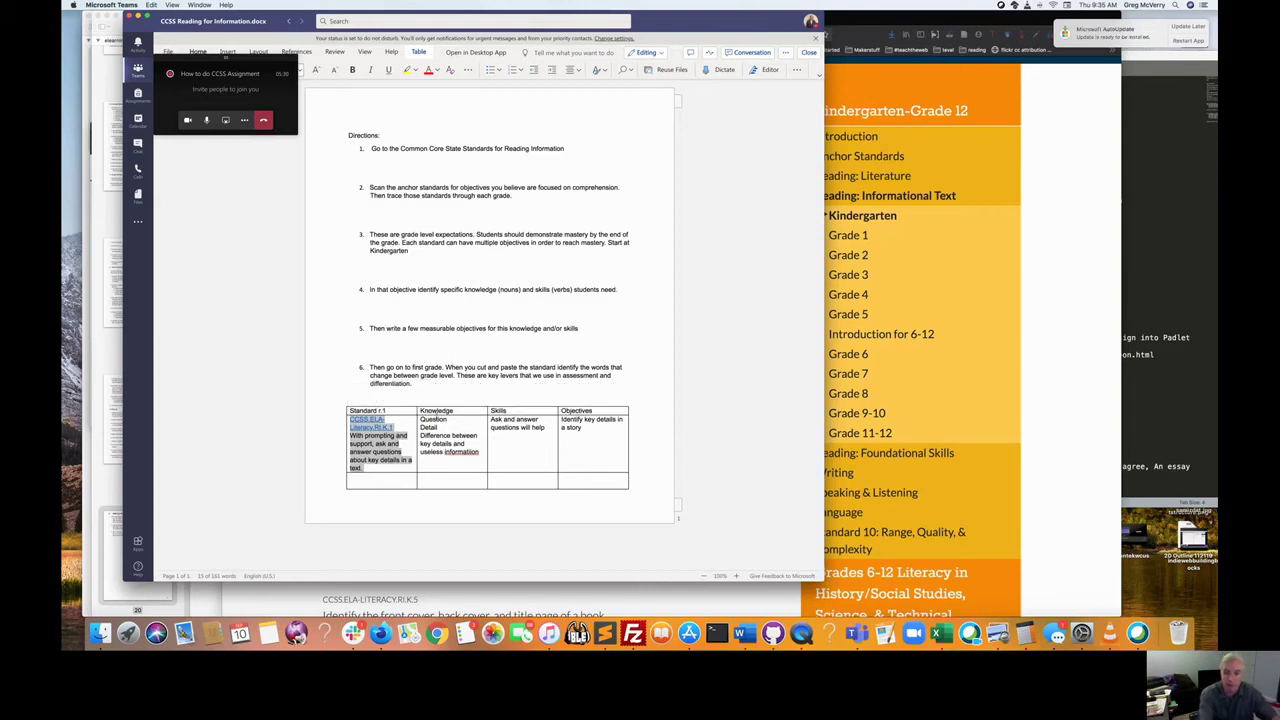
# Step: Switch to the Common Core site in Firefox, open the Grade 1 Informational Text standards and copy standard RI.1.1 with its code
pyautogui.click(993, 261)
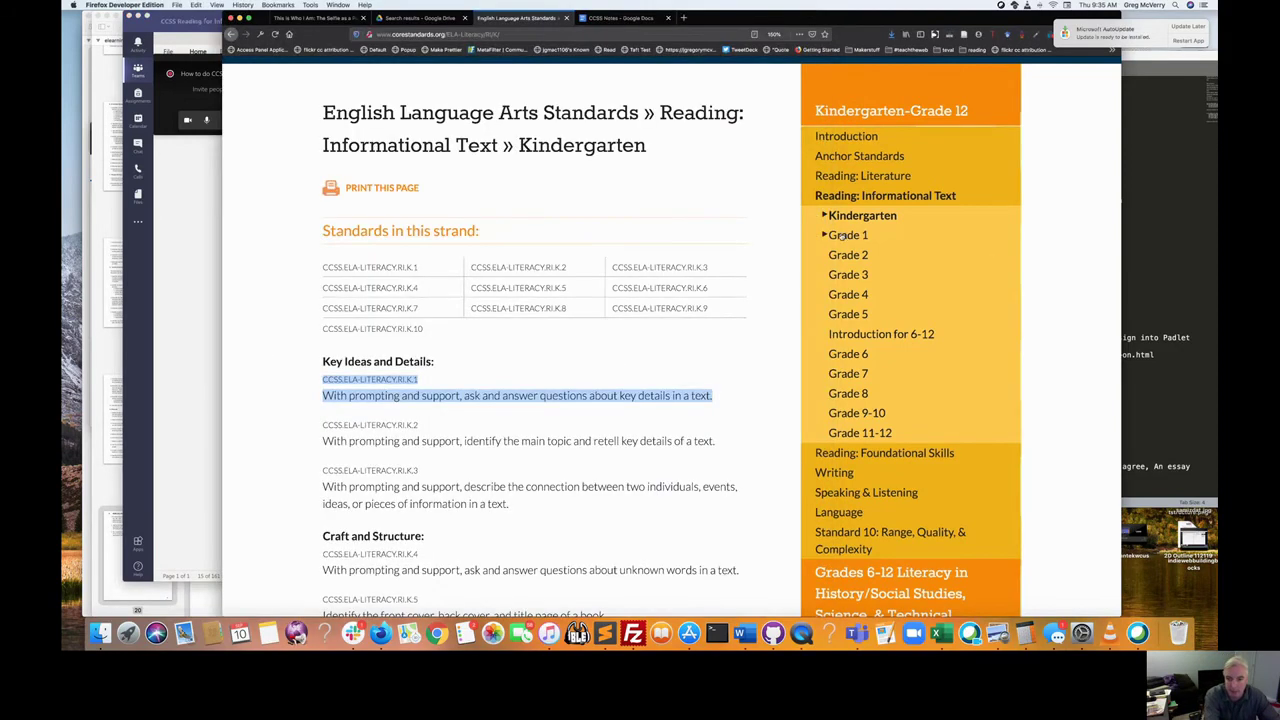
pyautogui.click(848, 235)
pyautogui.scroll(-2, 560, 403)
pyautogui.scroll(-1, 585, 430)
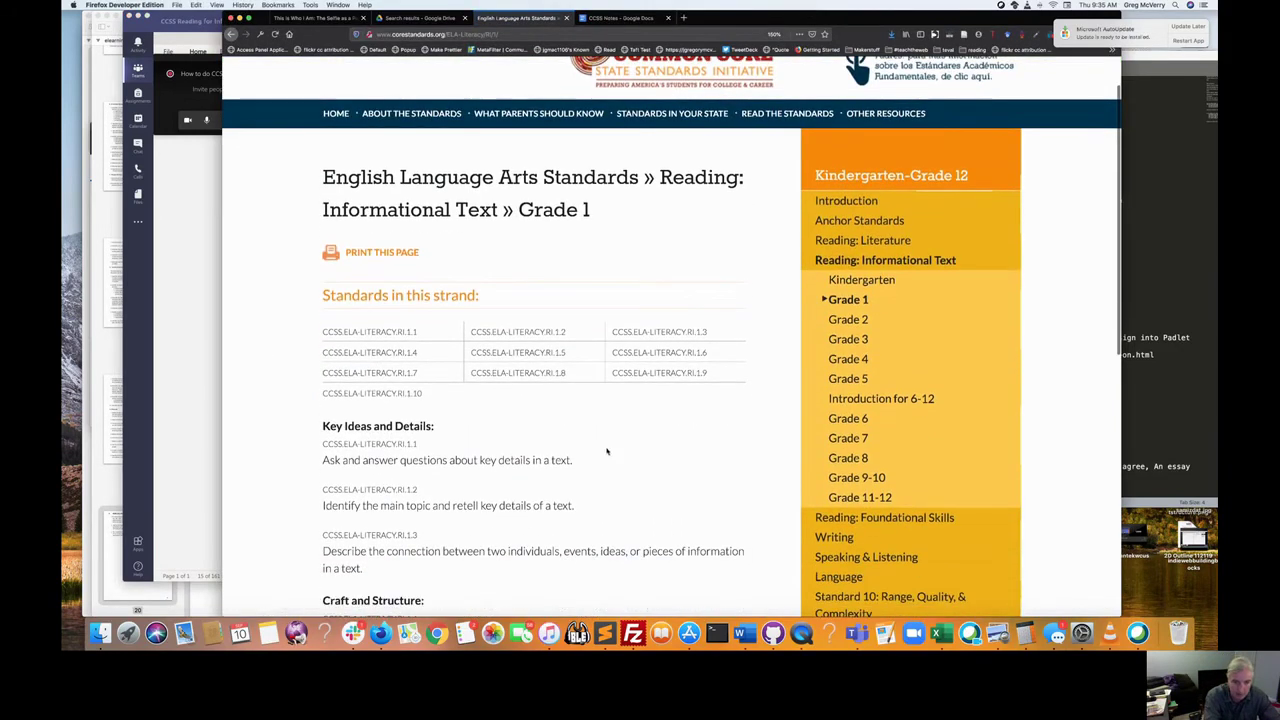
pyautogui.moveTo(598, 464); pyautogui.dragTo(322, 461)
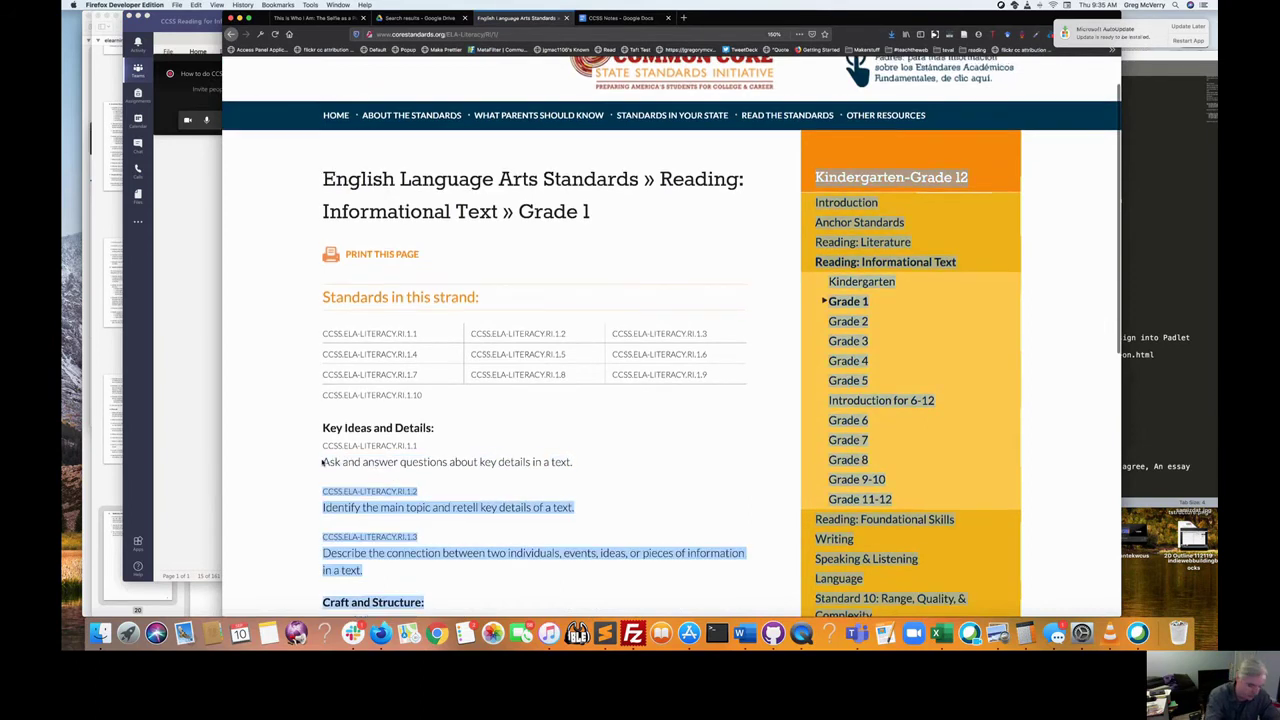
pyautogui.scroll(1, 322, 461)
pyautogui.click(320, 455)
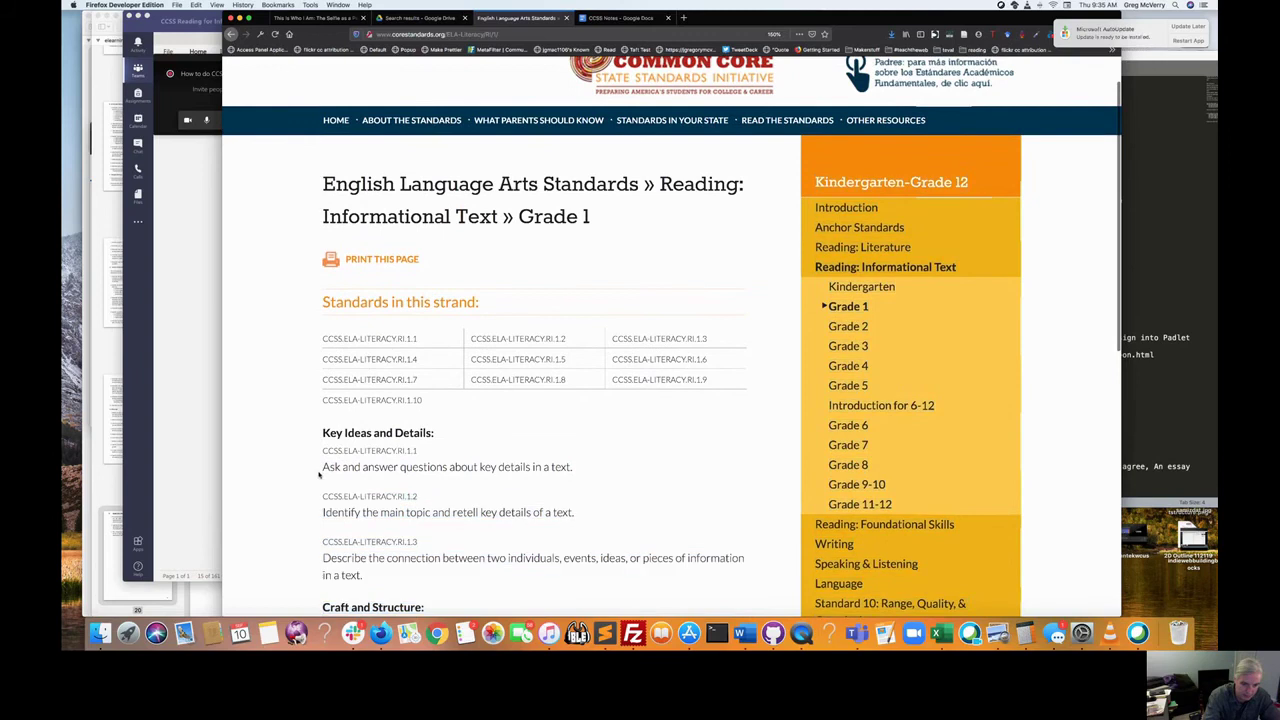
pyautogui.moveTo(590, 472); pyautogui.dragTo(197, 460)
# Step: Return to the Teams document and paste the copied RI.1.1 standard into the Standard cell below RI.K.1
pyautogui.click(197, 460)
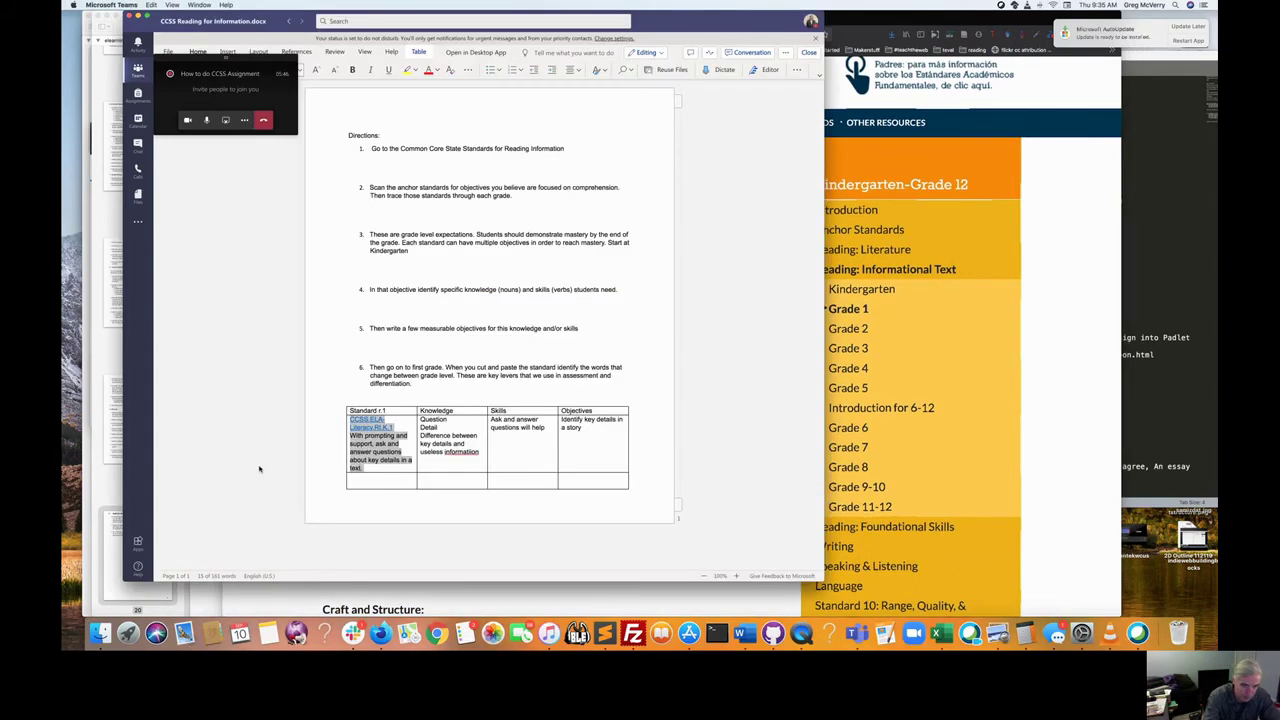
pyautogui.click(364, 478)
pyautogui.write('CCSS.ELA-Literacy.RI.1.1 Ask and answer questions about key details in a text.')
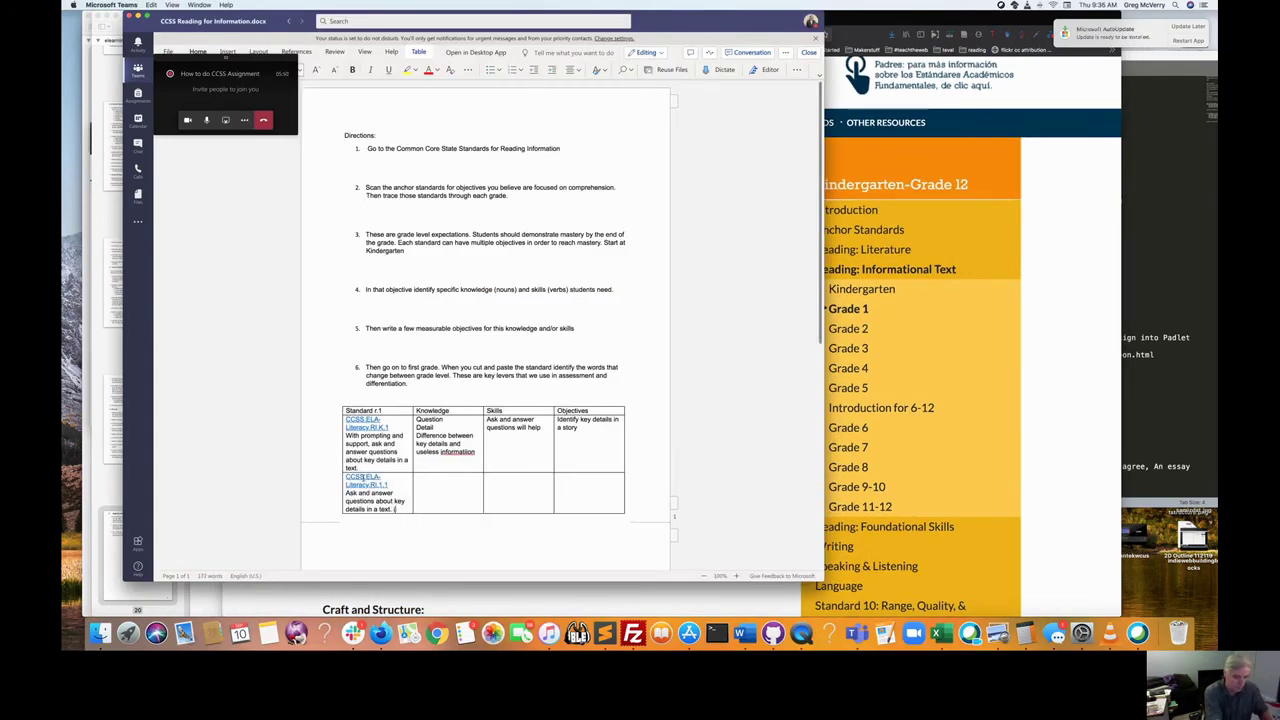
# Step: Add the note "(no prompting and support)" after the RI.1.1 standard text
pyautogui.write('(no')
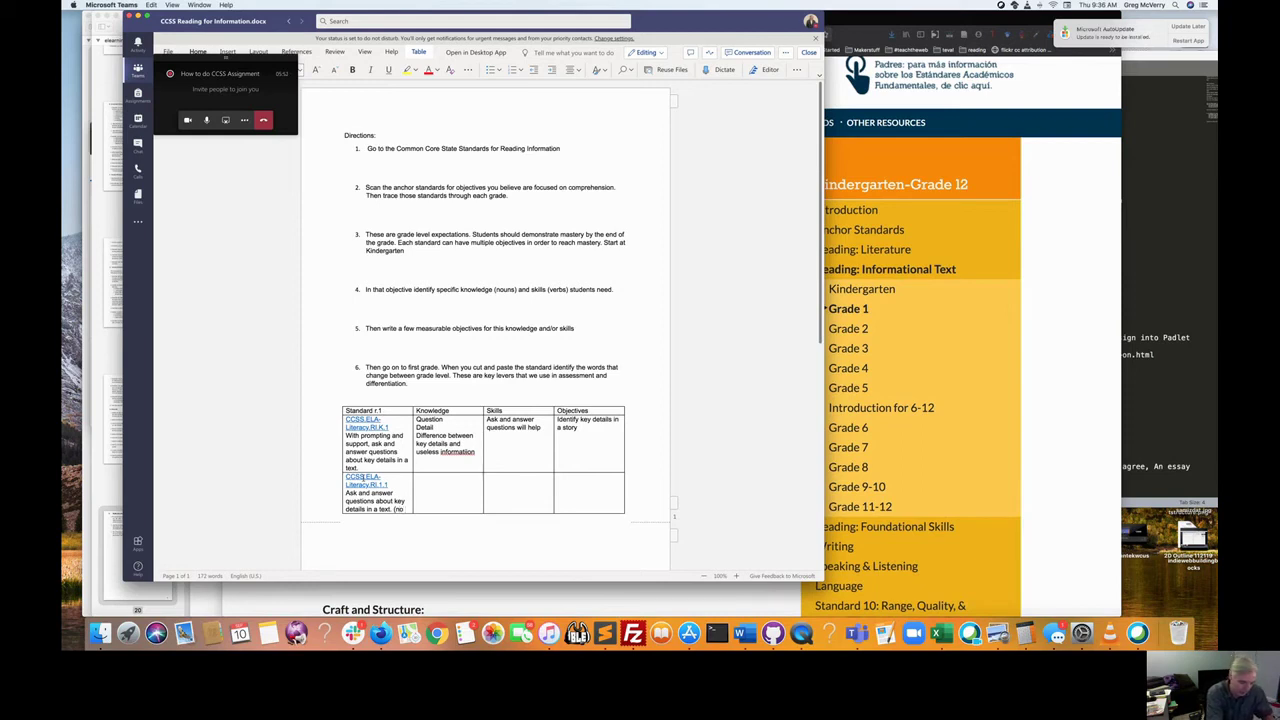
pyautogui.write(' opr')
pyautogui.press('BackSpace')
pyautogui.press('BackSpace')
pyautogui.press('BackSpace')
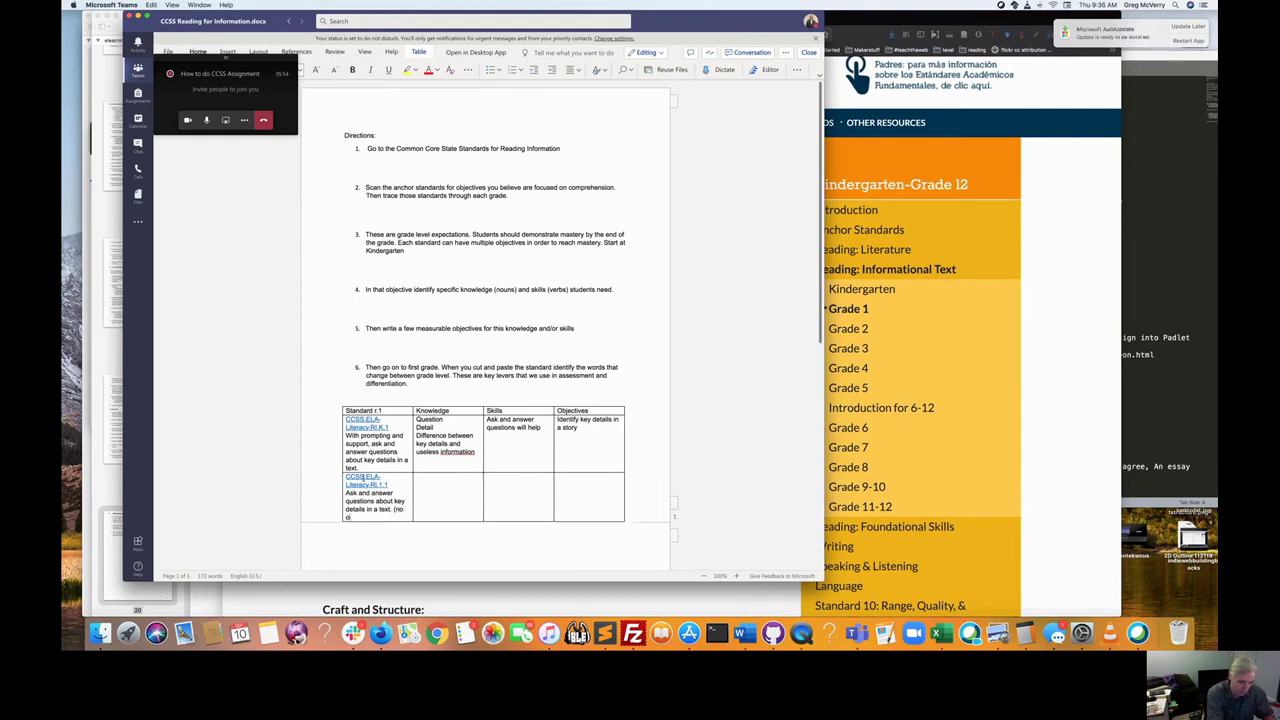
pyautogui.write('prompting and support)')
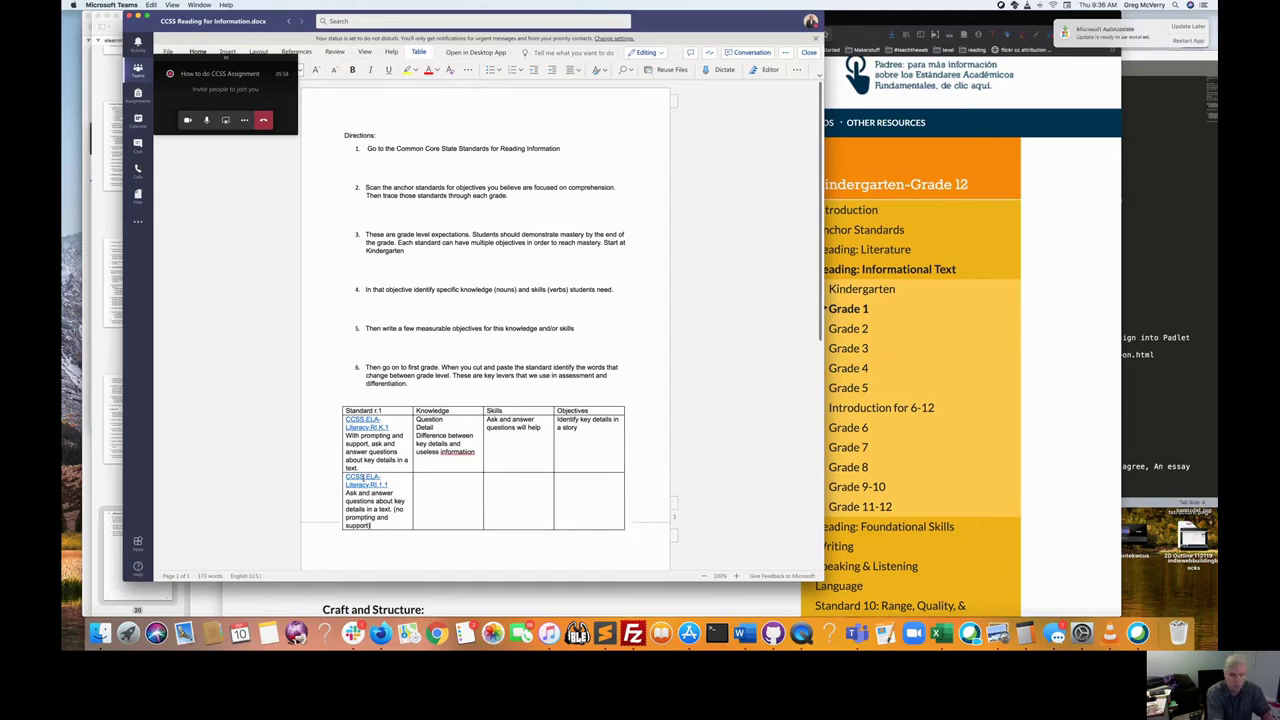